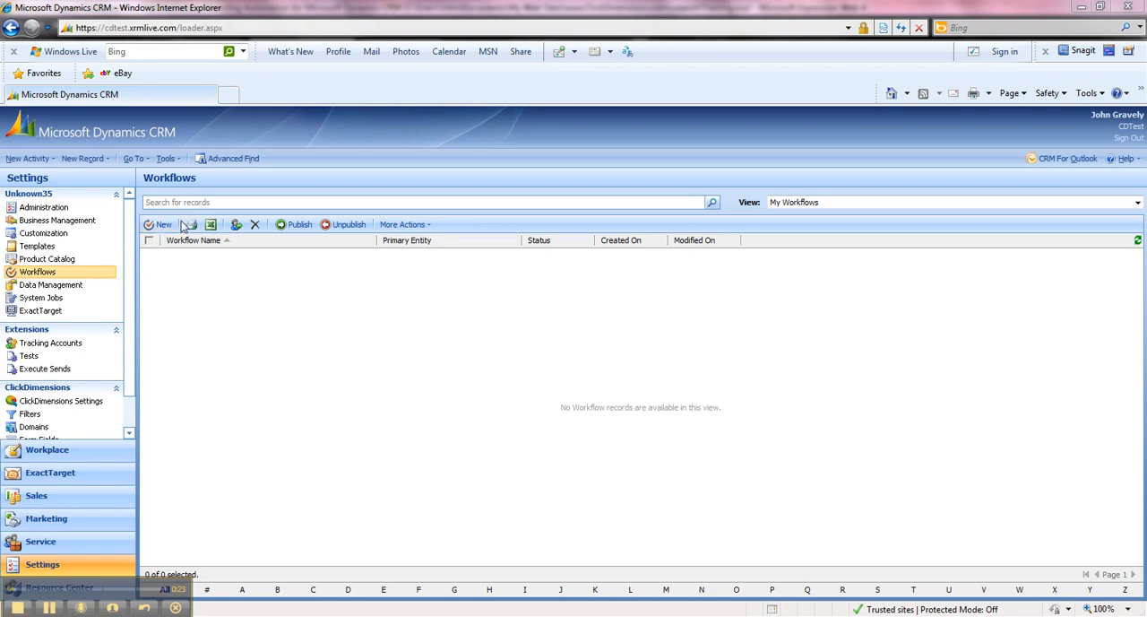
# Create a new blank workflow named "Rating change email for Leads" for the Lead entity.
pyautogui.click(162, 225)
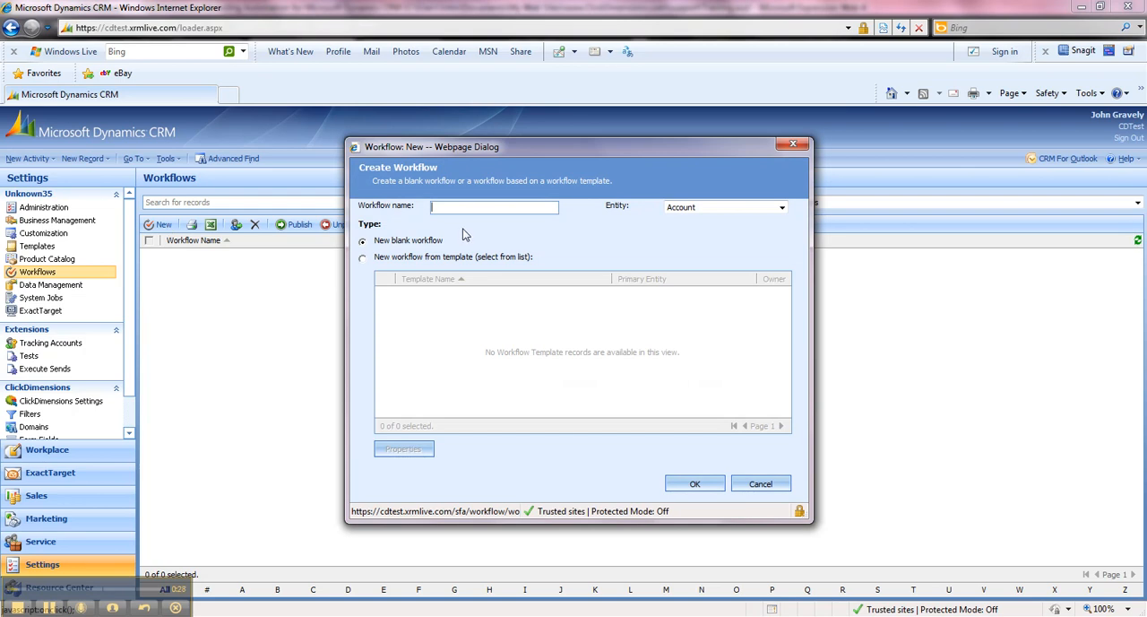
pyautogui.write('Rating change email for Leads')
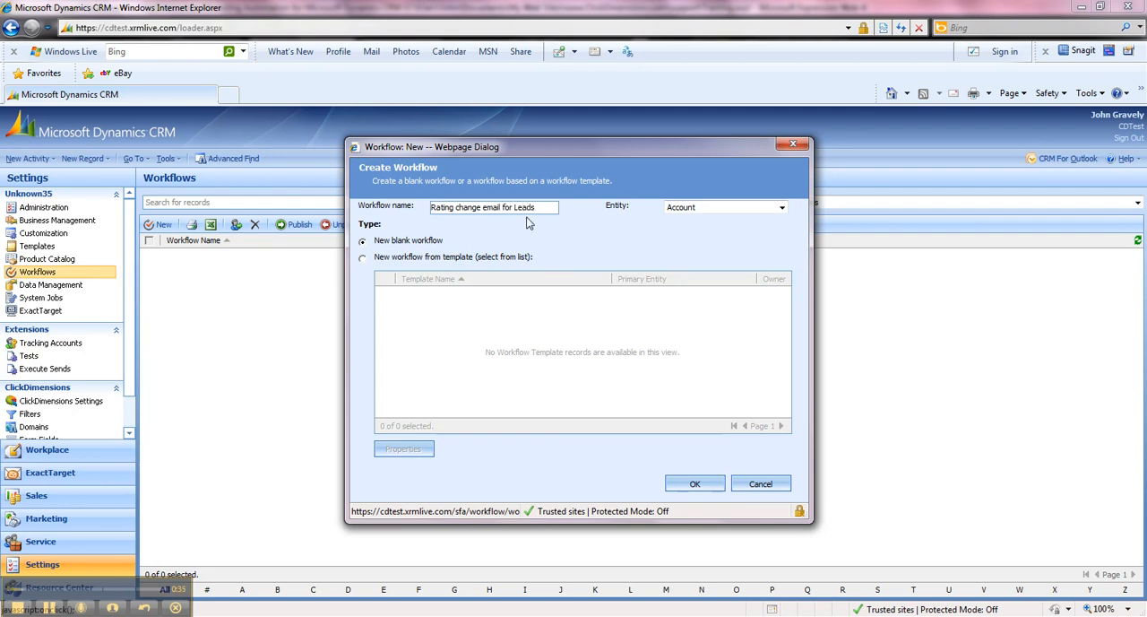
pyautogui.click(705, 212)
pyautogui.moveTo(781, 269); pyautogui.dragTo(784, 357)
pyautogui.click(708, 351)
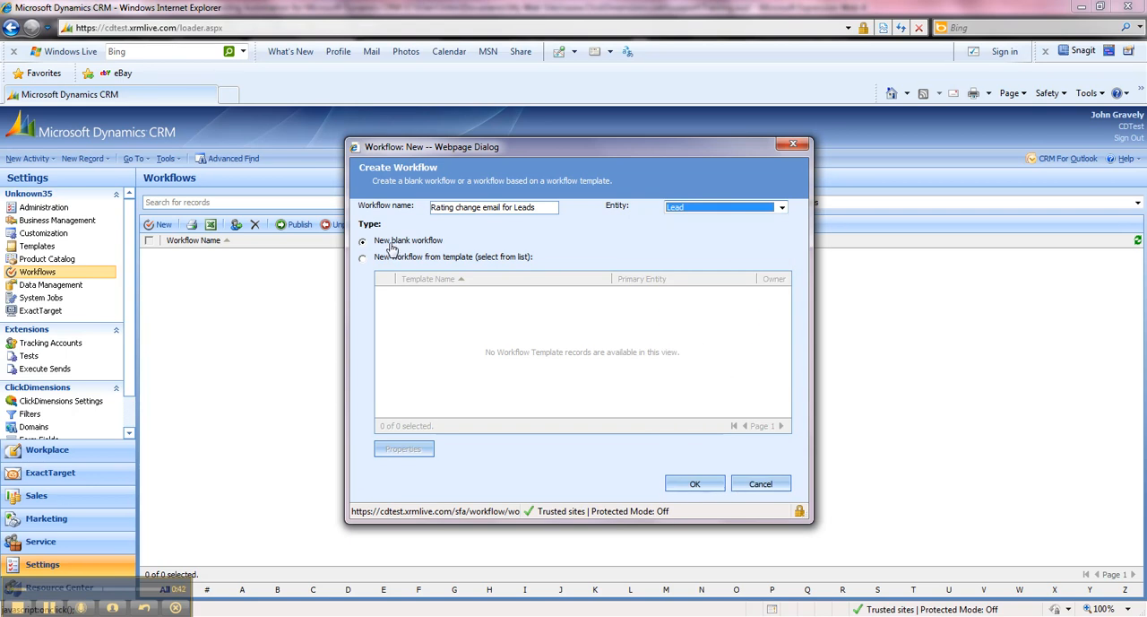
pyautogui.click(686, 485)
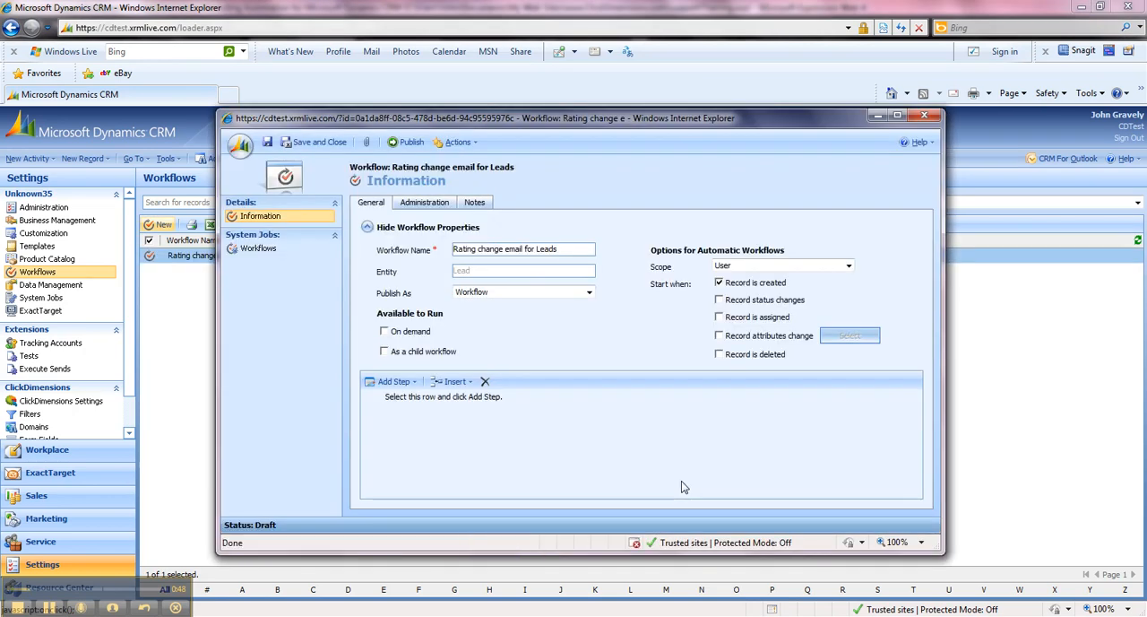
# Set the workflow's scope to Organization and turn off the record creation trigger.
pyautogui.click(758, 267)
pyautogui.click(753, 307)
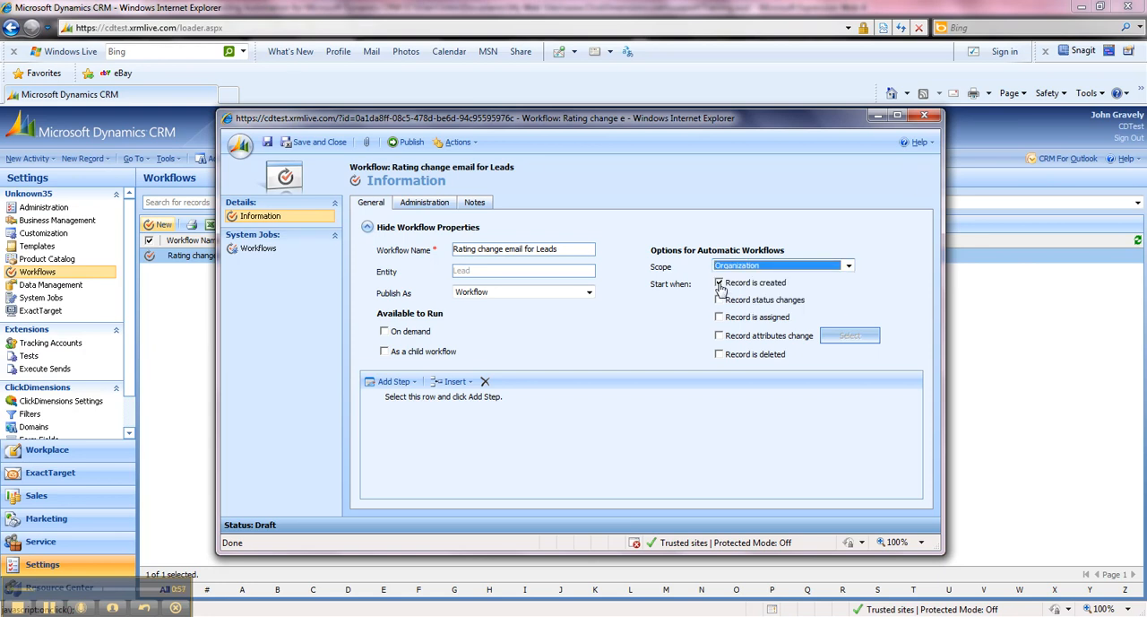
pyautogui.click(718, 283)
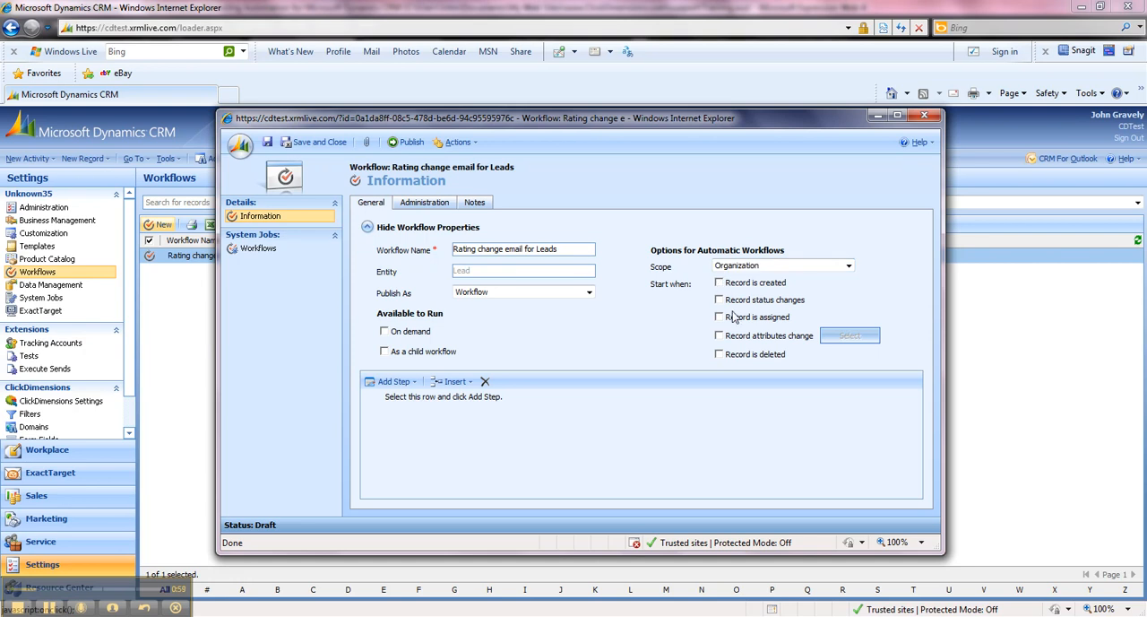
# Make the workflow start when record attributes change, monitoring only the Rating attribute.
pyautogui.click(719, 336)
pyautogui.click(849, 337)
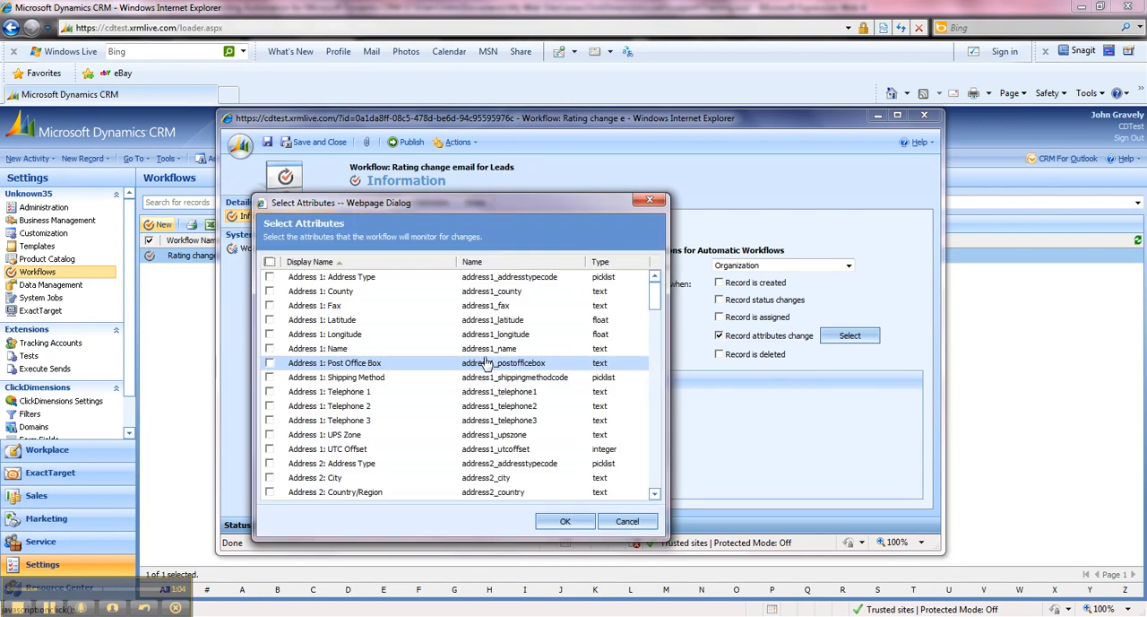
pyautogui.moveTo(654, 298); pyautogui.dragTo(654, 434)
pyautogui.scroll(-1, 466, 419)
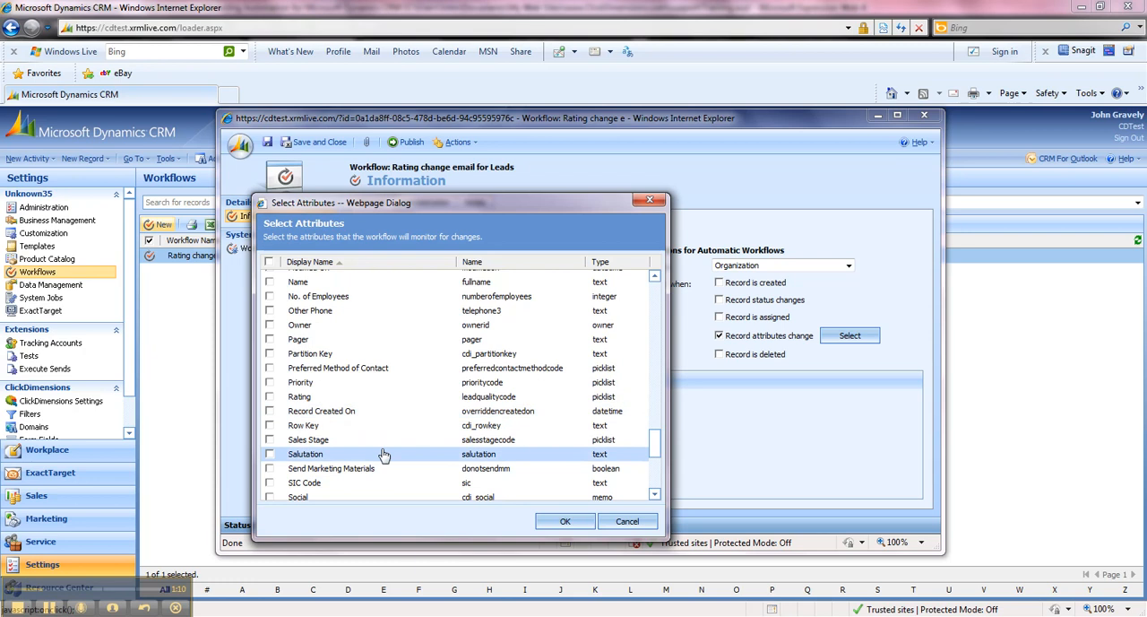
pyautogui.click(271, 397)
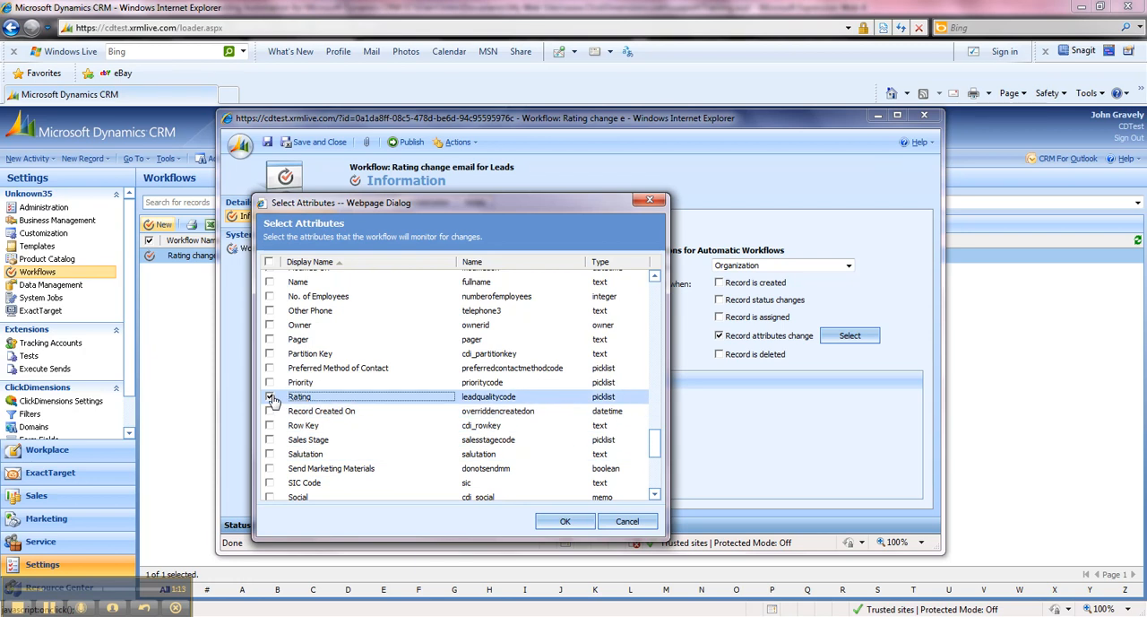
pyautogui.click(570, 524)
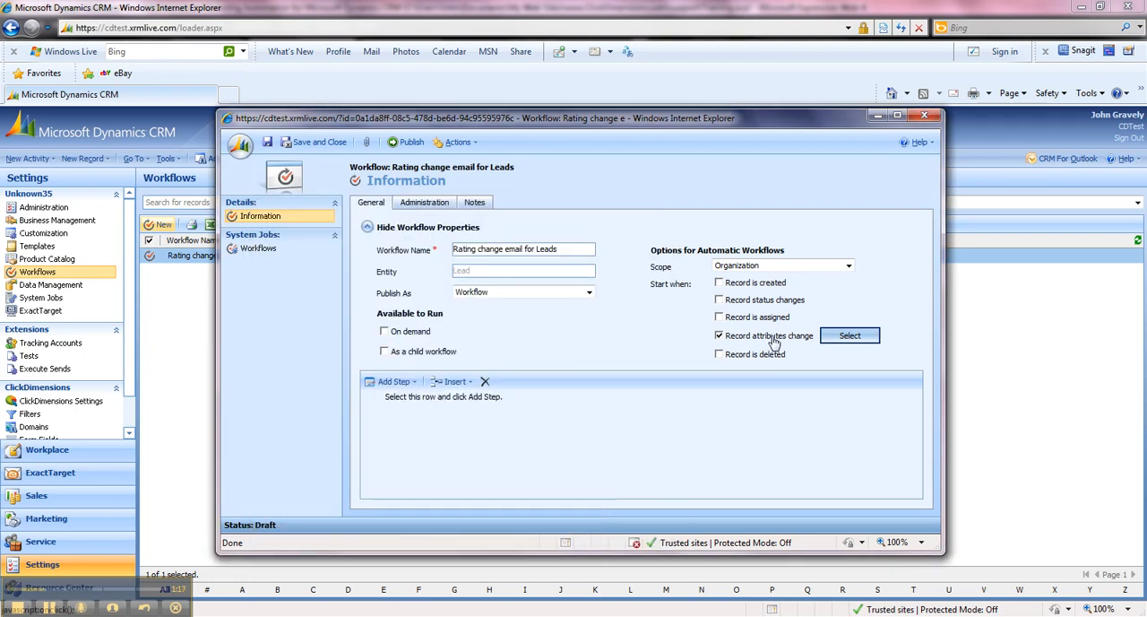
# Add a Create Record step to the workflow with the description "Send ClickDimensions Email".
pyautogui.click(415, 382)
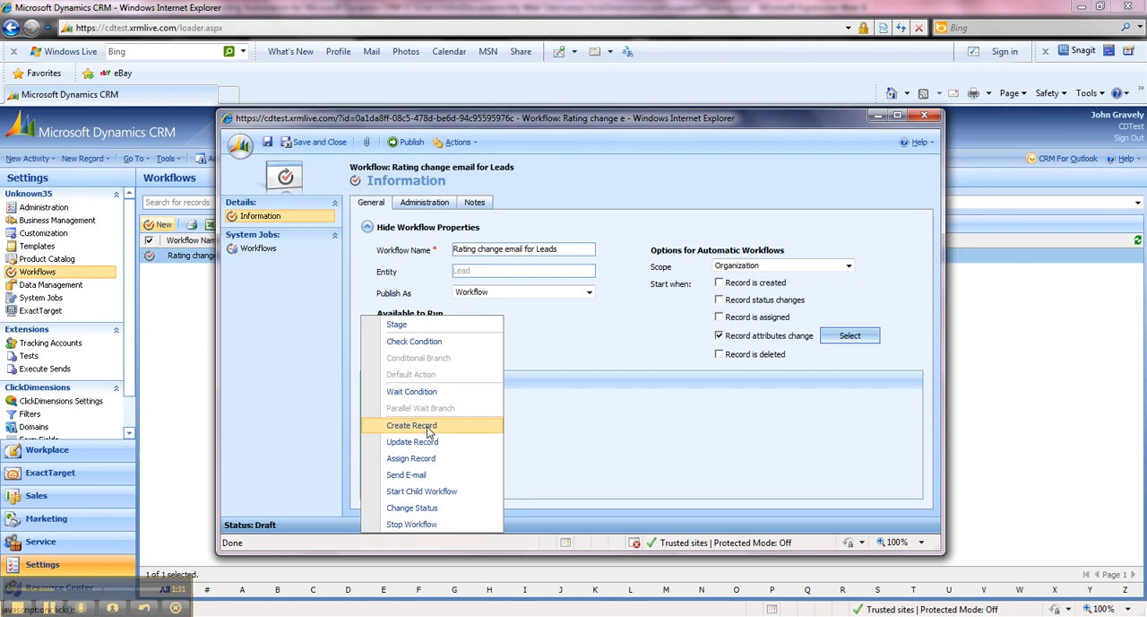
pyautogui.click(428, 426)
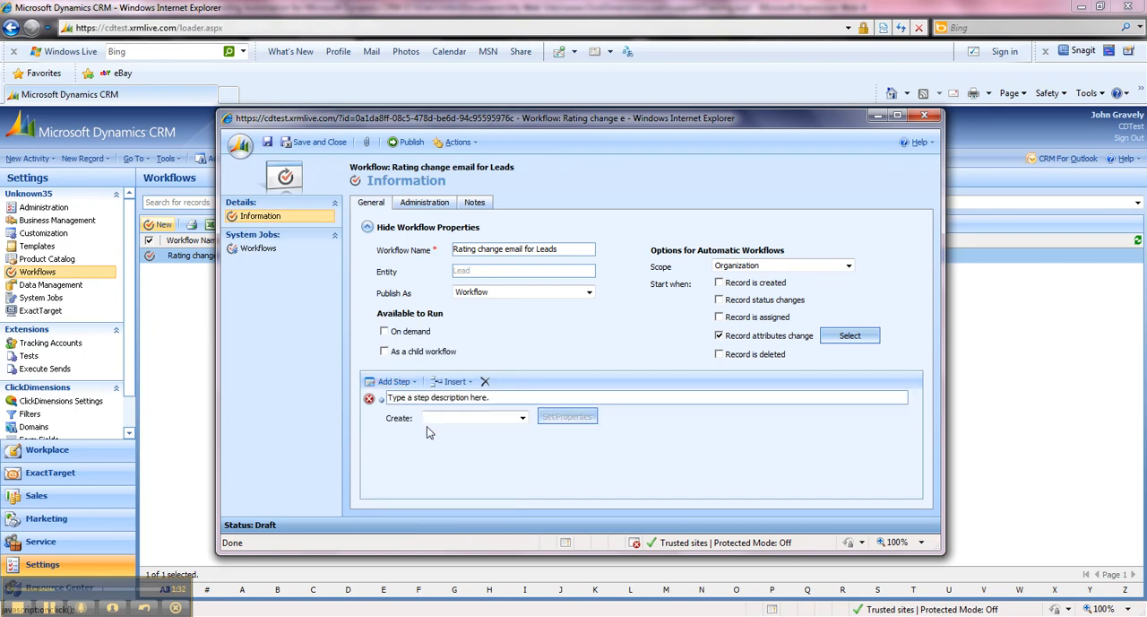
pyautogui.click(508, 401)
pyautogui.write('Send ClickDime')
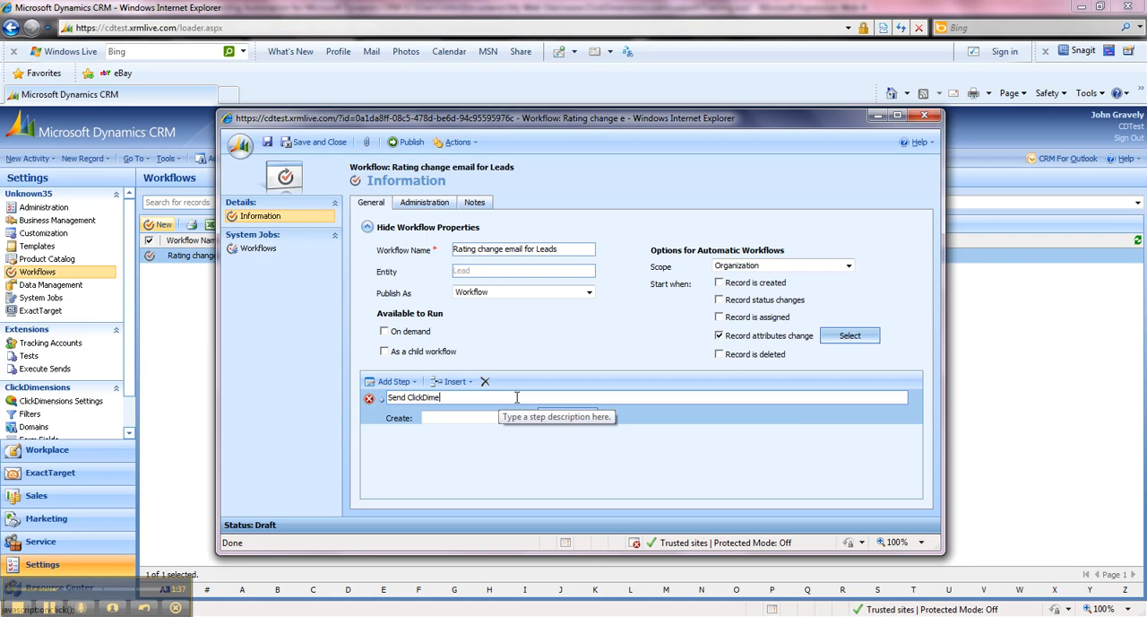
pyautogui.write('nsions Email')
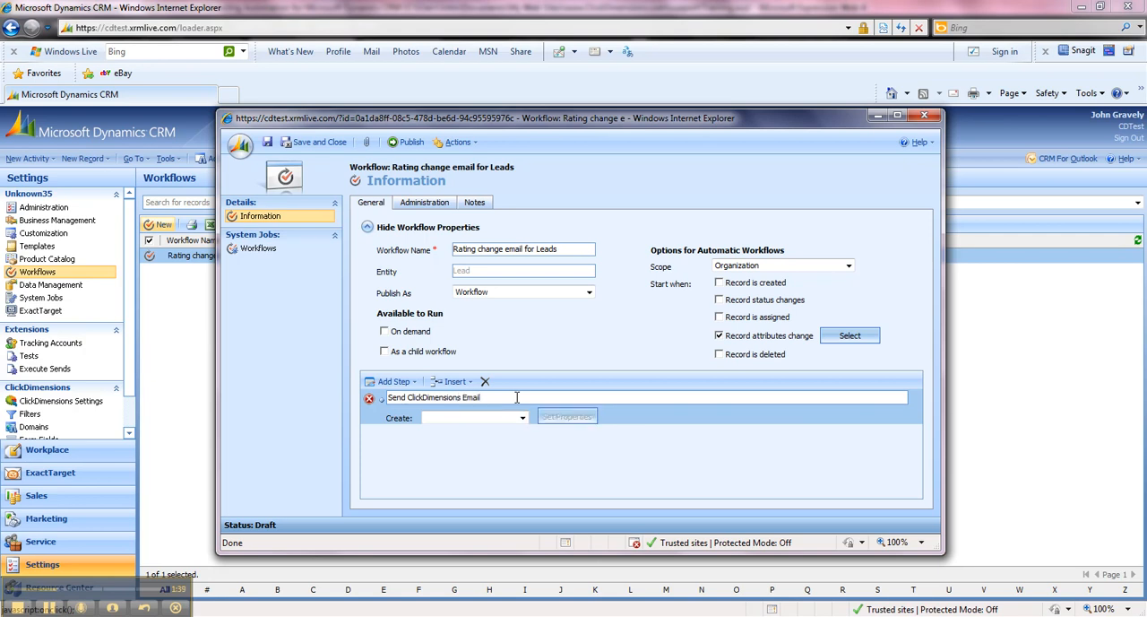
# Set the record type that the step creates to Send ClickDimensions Email.
pyautogui.click(523, 417)
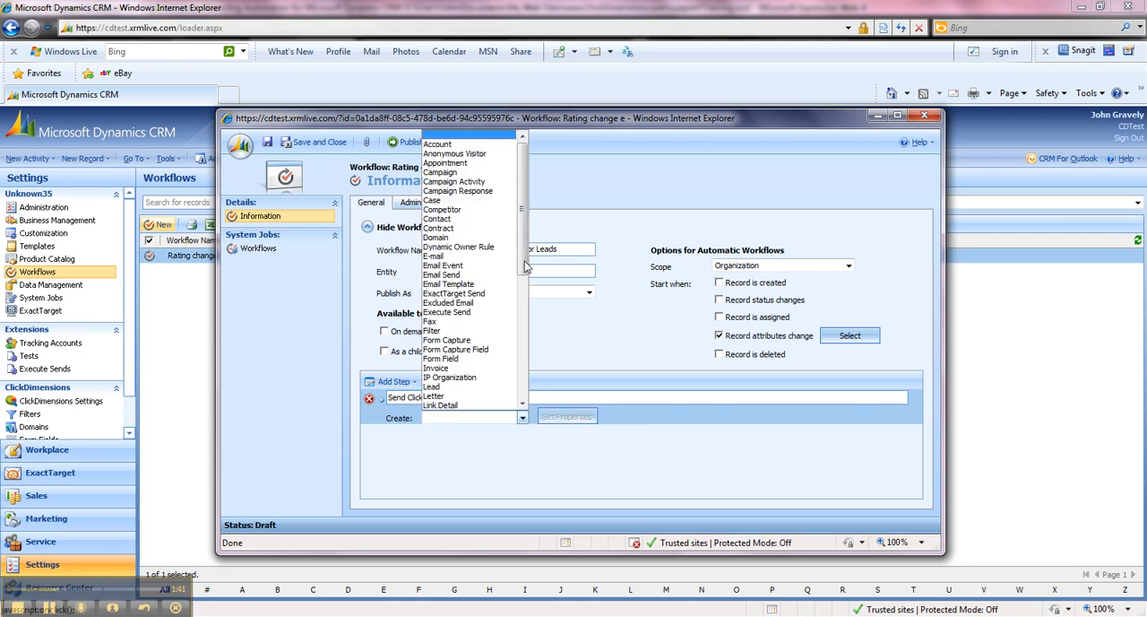
pyautogui.scroll(-1, 525, 273)
pyautogui.scroll(-8, 524, 273)
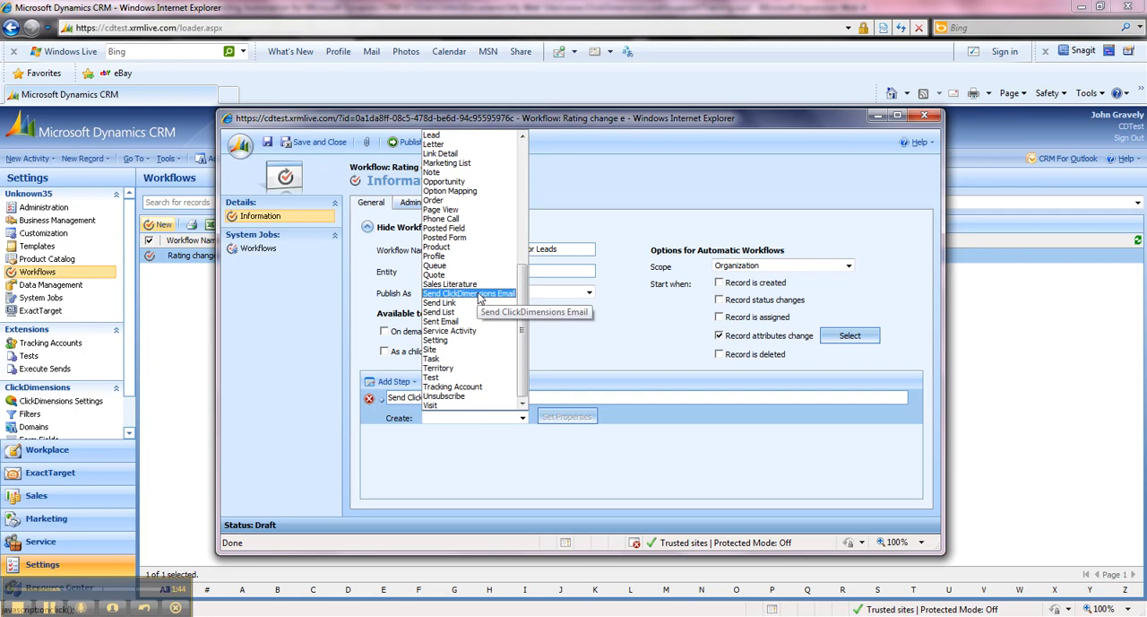
pyautogui.click(479, 294)
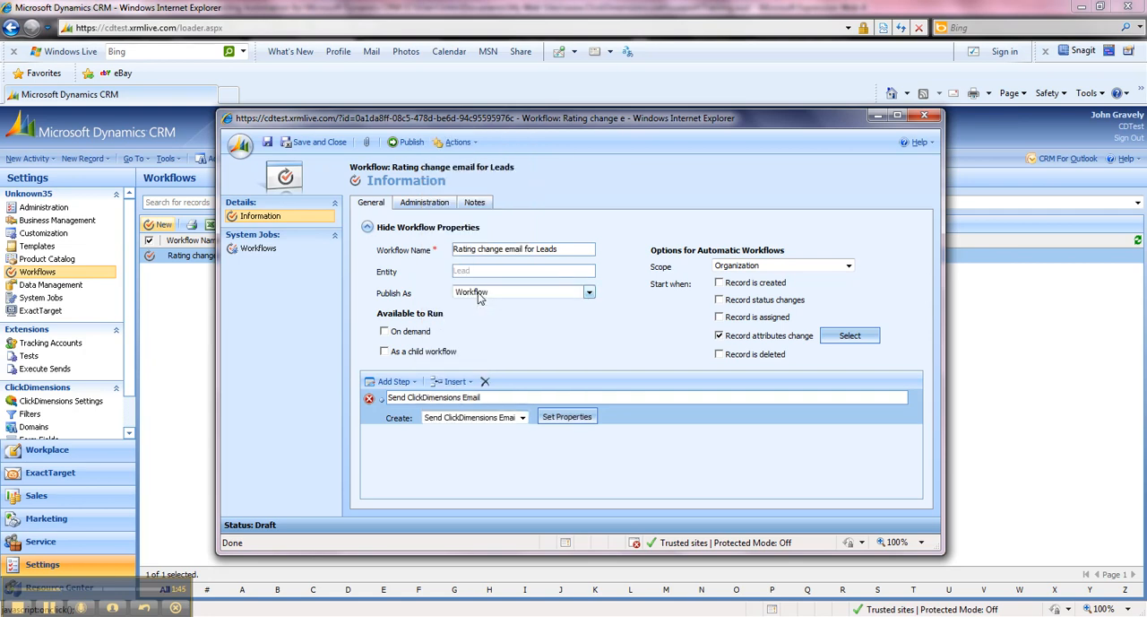
# In the step's properties, choose "Template: Airmail" as the email template.
pyautogui.click(561, 423)
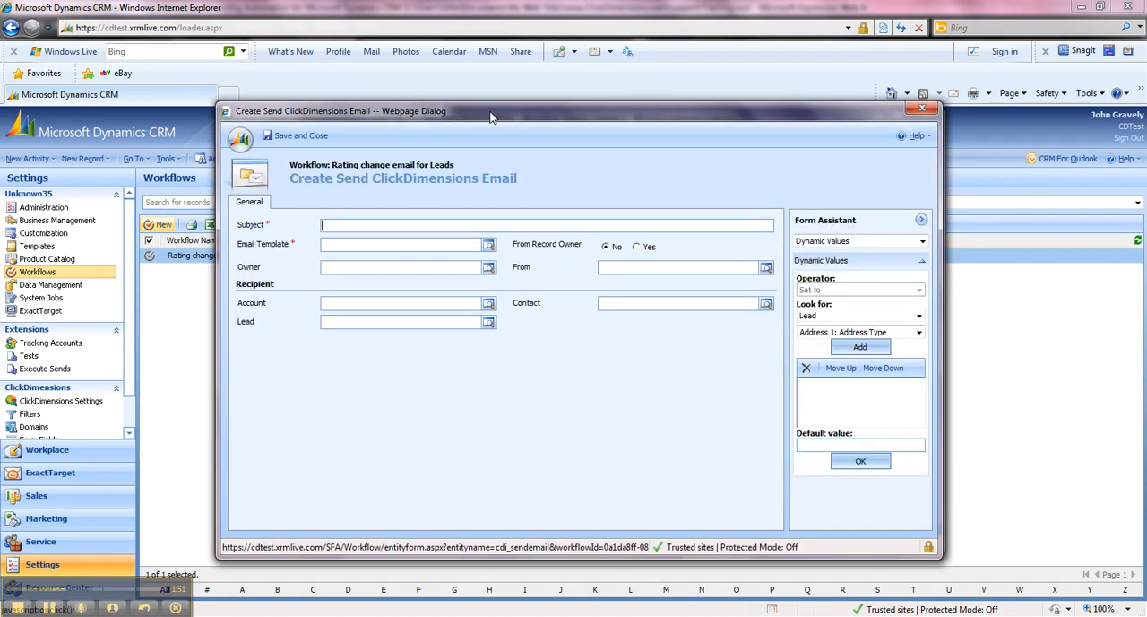
pyautogui.moveTo(491, 116); pyautogui.dragTo(496, 162)
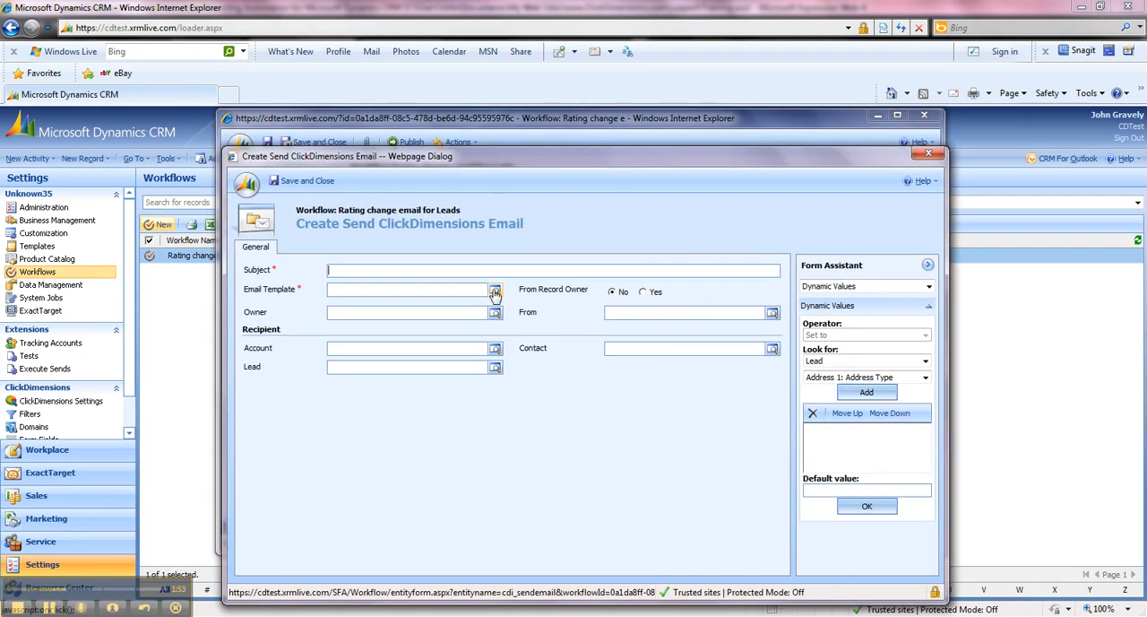
pyautogui.click(496, 293)
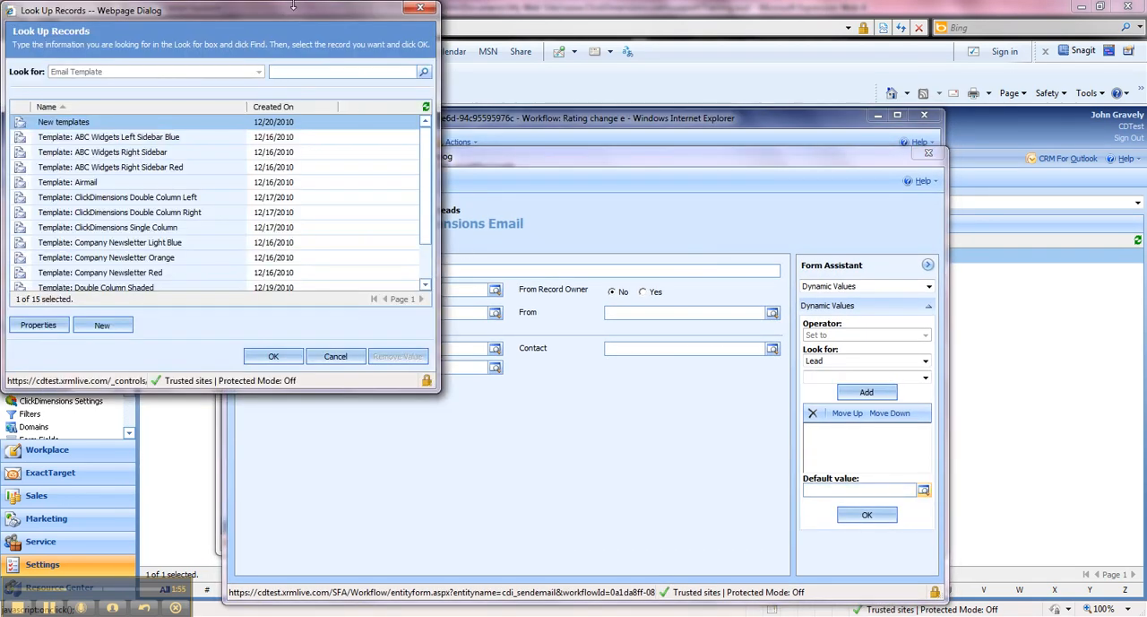
pyautogui.moveTo(293, 18); pyautogui.dragTo(555, 193)
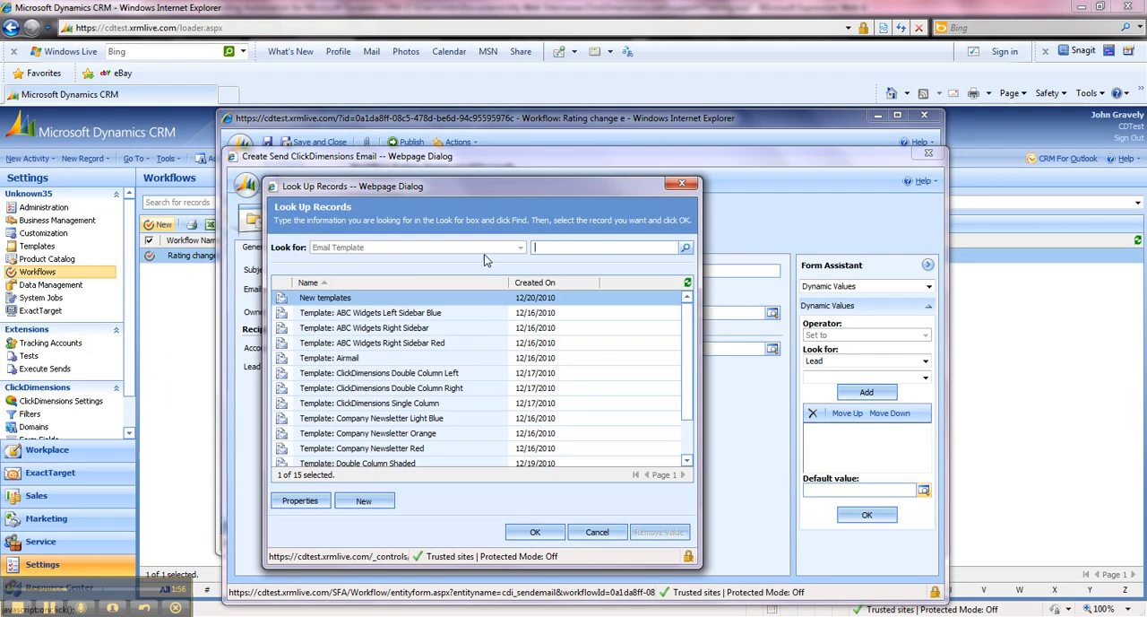
pyautogui.doubleClick(363, 358)
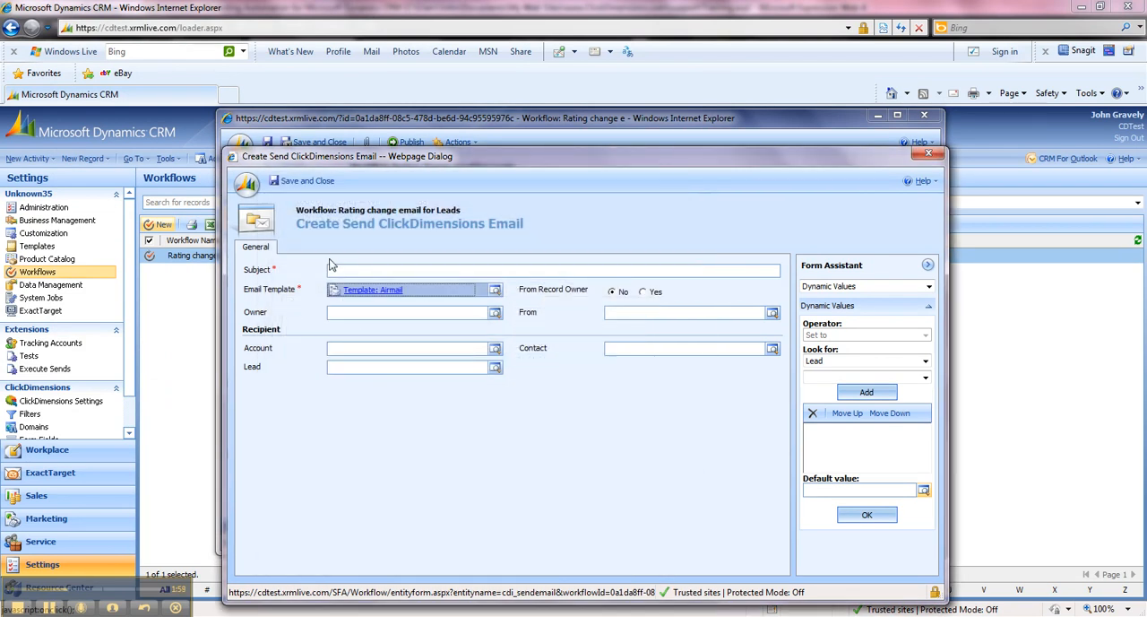
# Enter "Your Lead rating has changed" as the email subject.
pyautogui.click(343, 268)
pyautogui.write('Y')
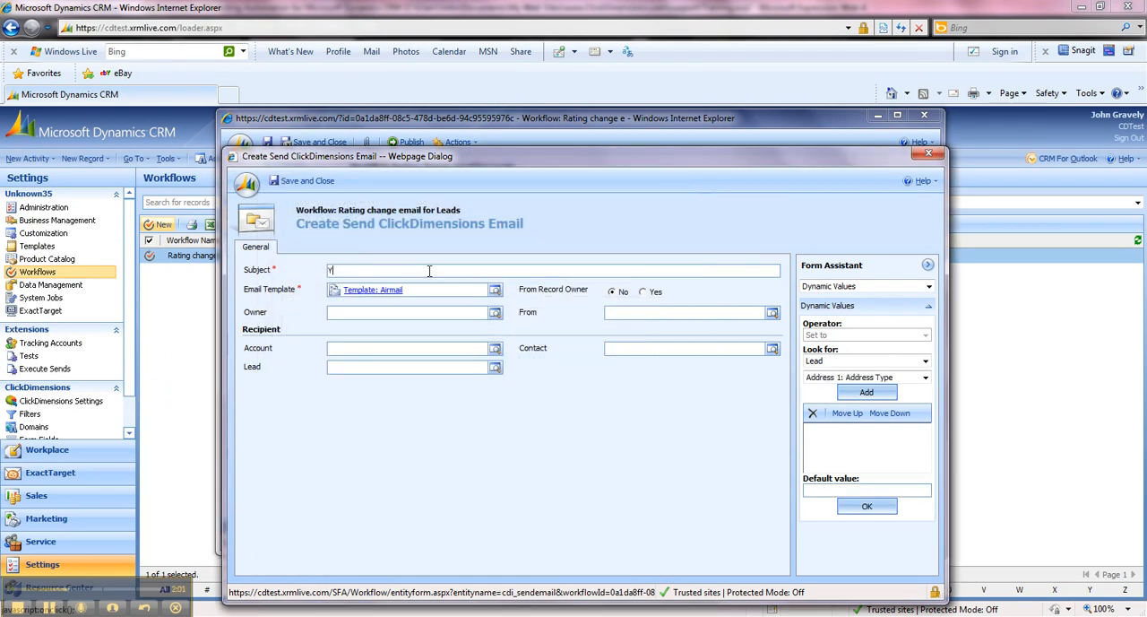
pyautogui.write('our lrat')
pyautogui.press('BackSpace')
pyautogui.press('BackSpace')
pyautogui.press('BackSpace')
pyautogui.write('Lead rating has changed')
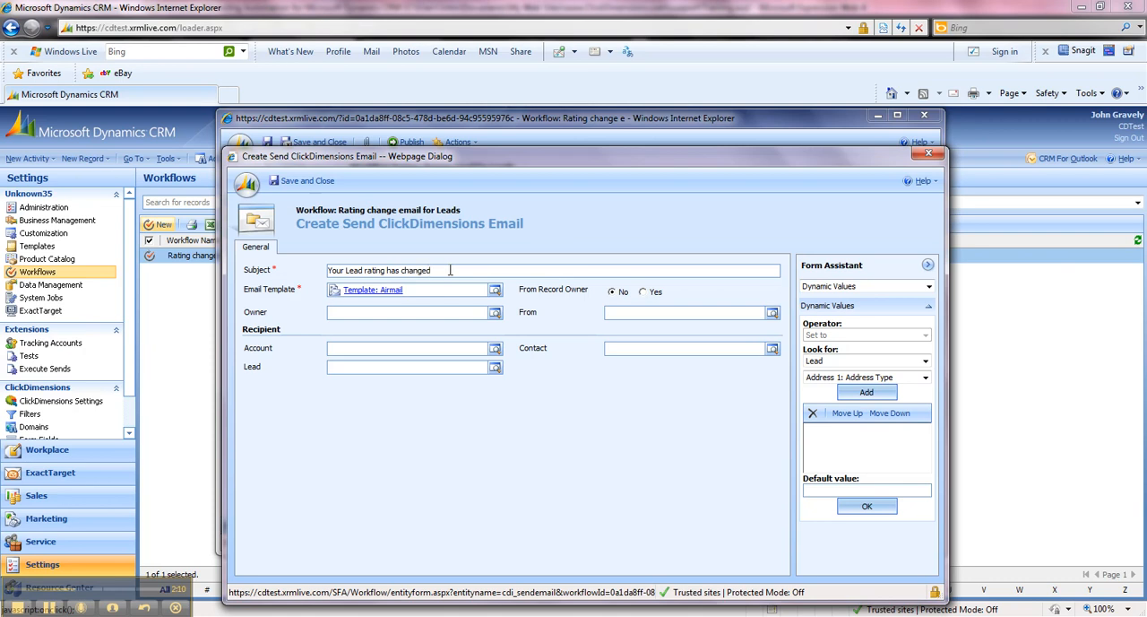
# Set From Record Owner to Yes and select the second user in the lookup list as the From user.
pyautogui.click(644, 293)
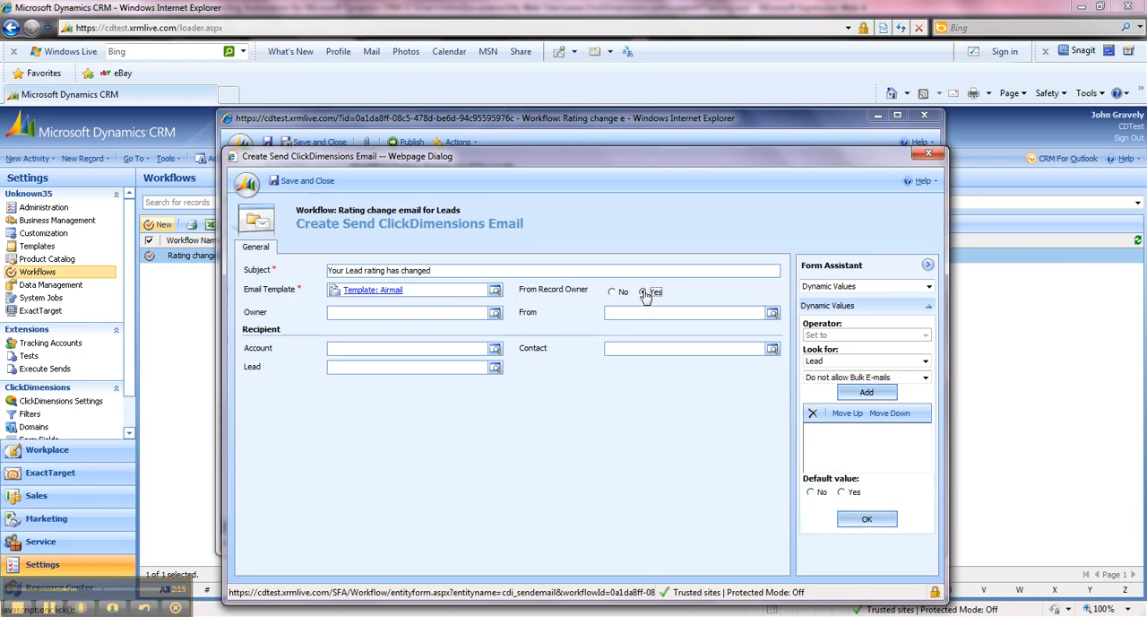
pyautogui.click(775, 316)
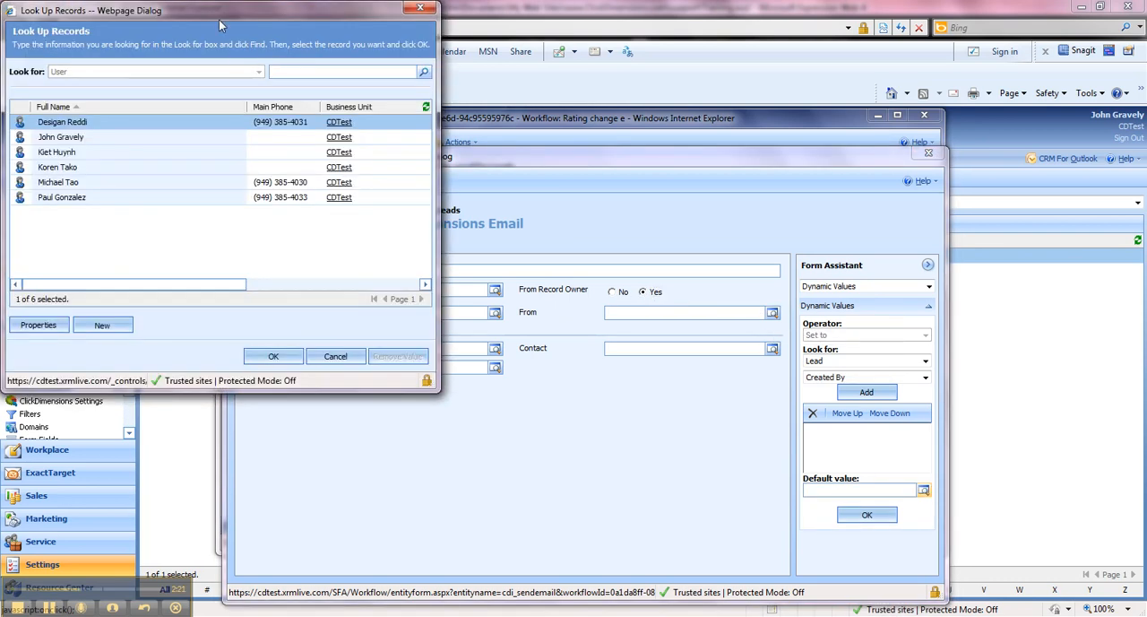
pyautogui.moveTo(215, 12); pyautogui.dragTo(457, 175)
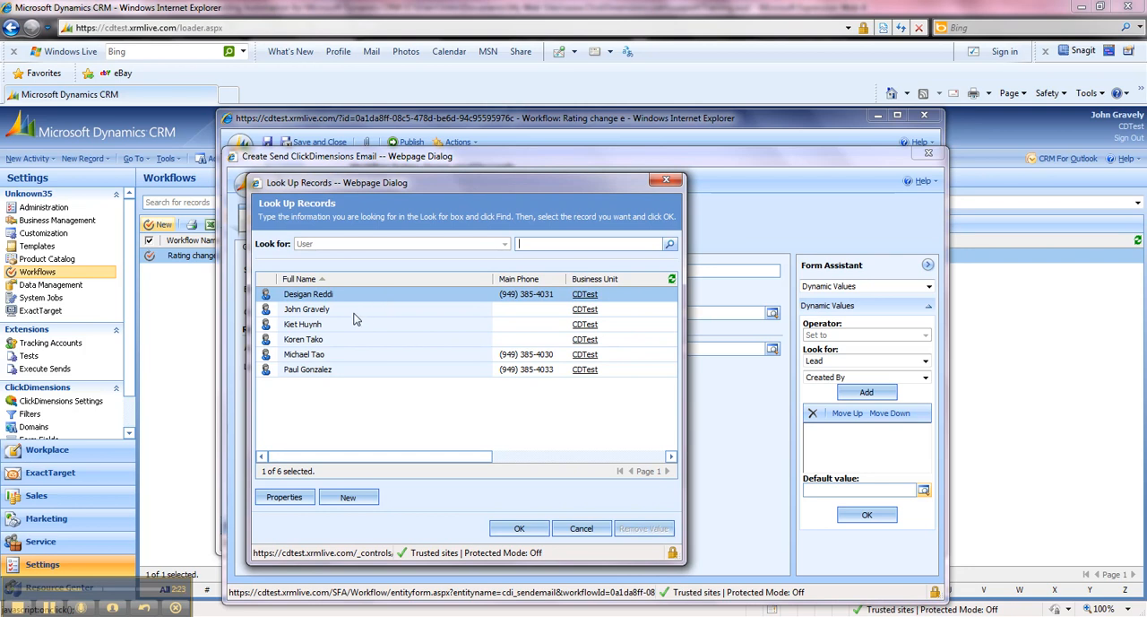
pyautogui.doubleClick(355, 317)
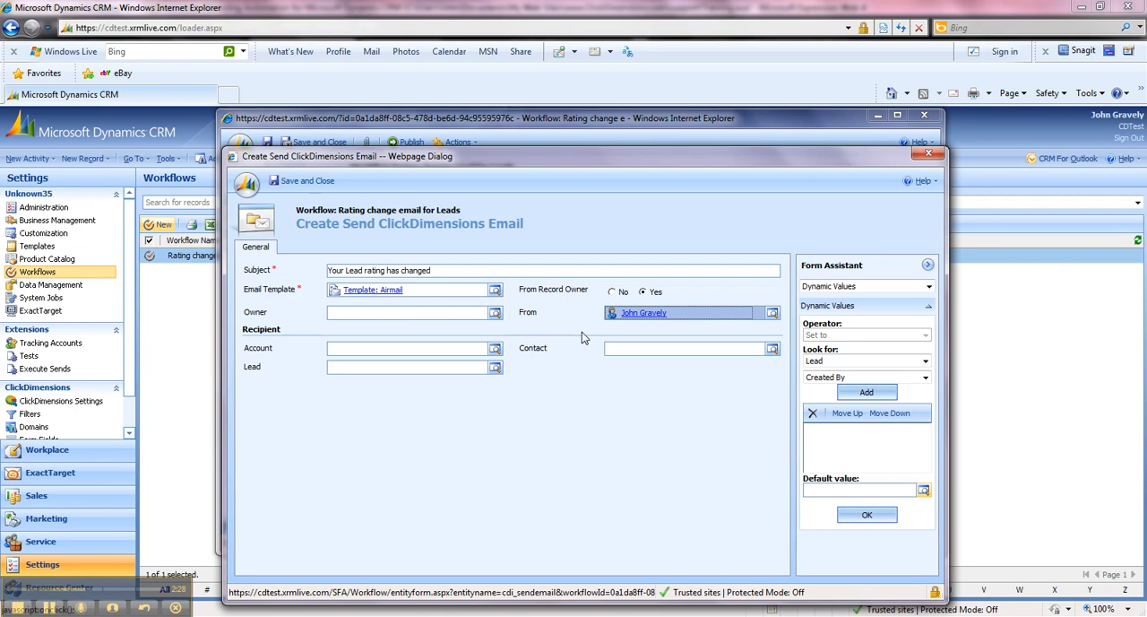
# Fill the recipient's Lead field with the dynamic value Lead from the primary Lead entity.
pyautogui.click(353, 368)
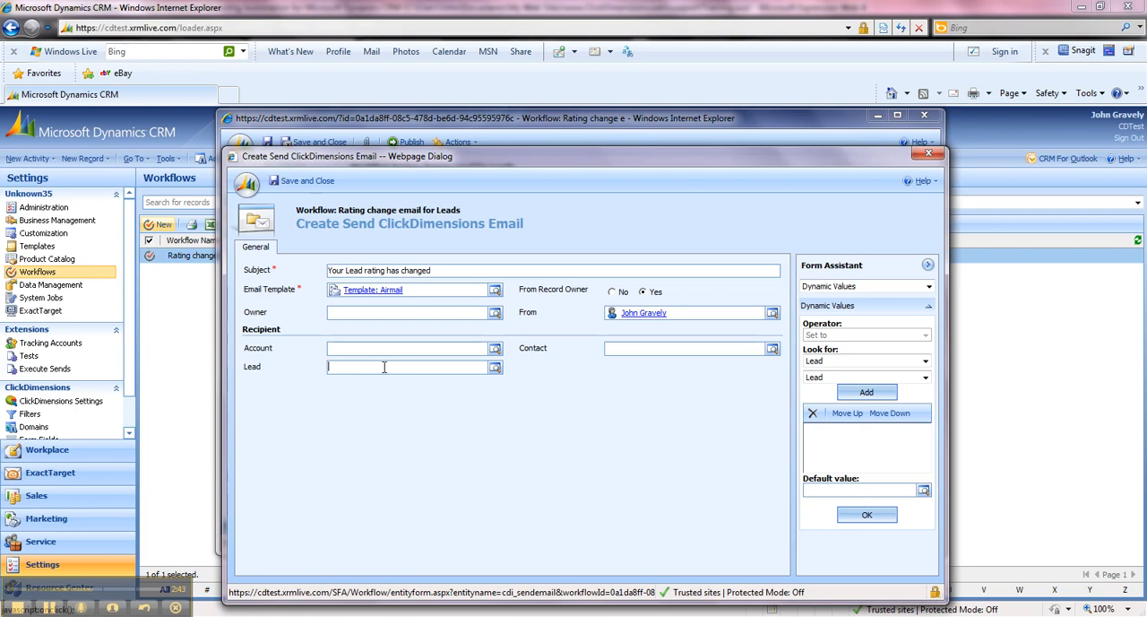
pyautogui.click(857, 362)
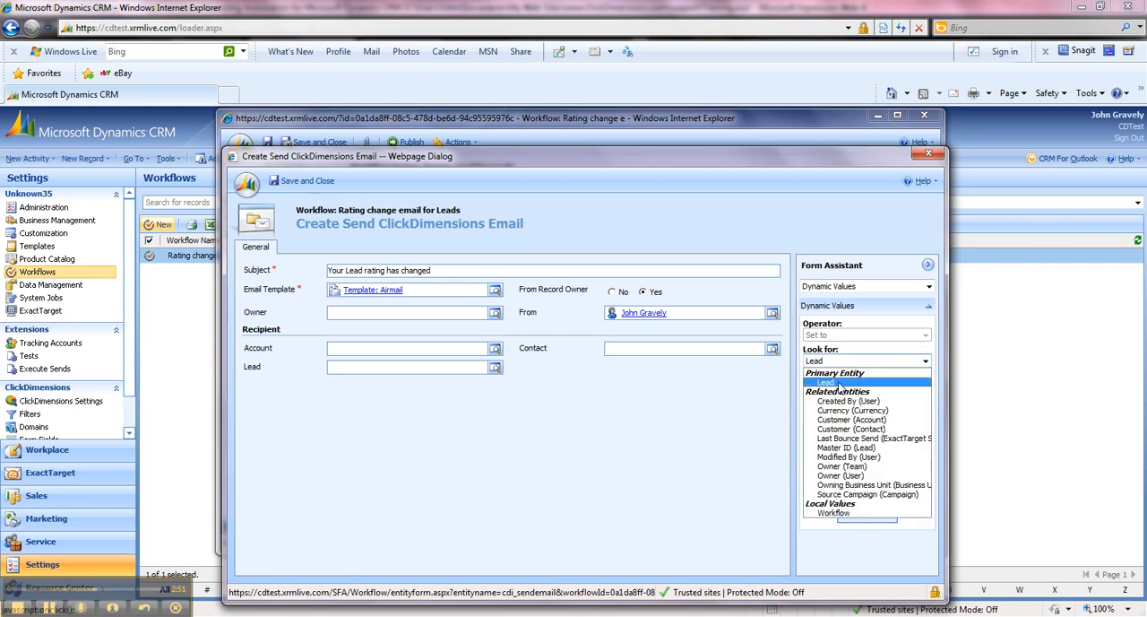
pyautogui.click(841, 383)
pyautogui.click(822, 377)
pyautogui.click(822, 386)
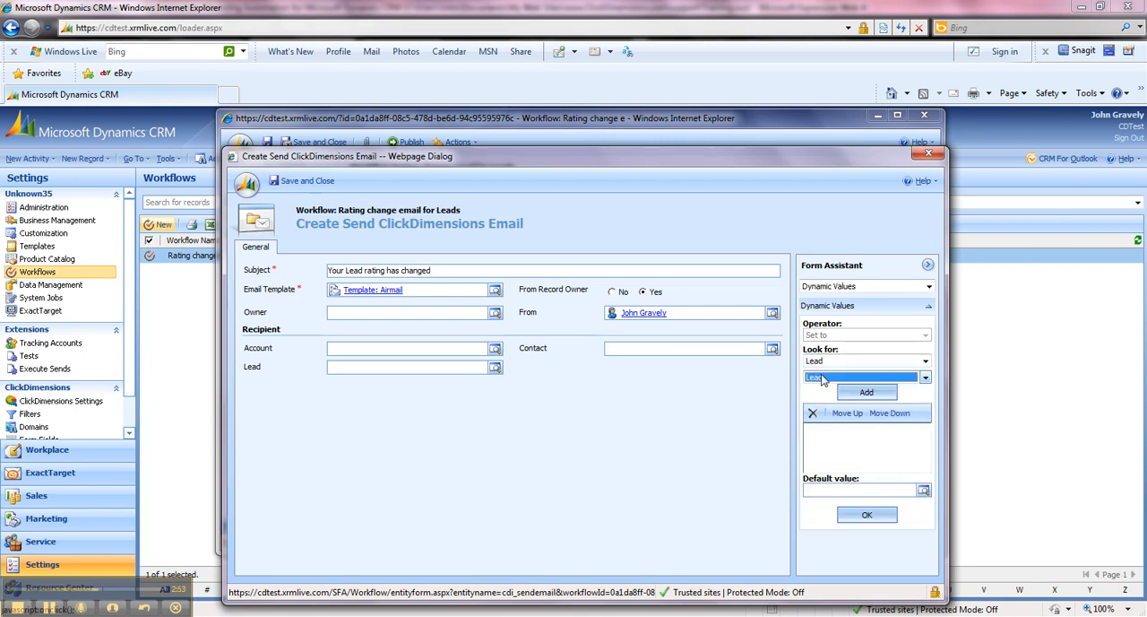
pyautogui.click(858, 395)
pyautogui.click(867, 517)
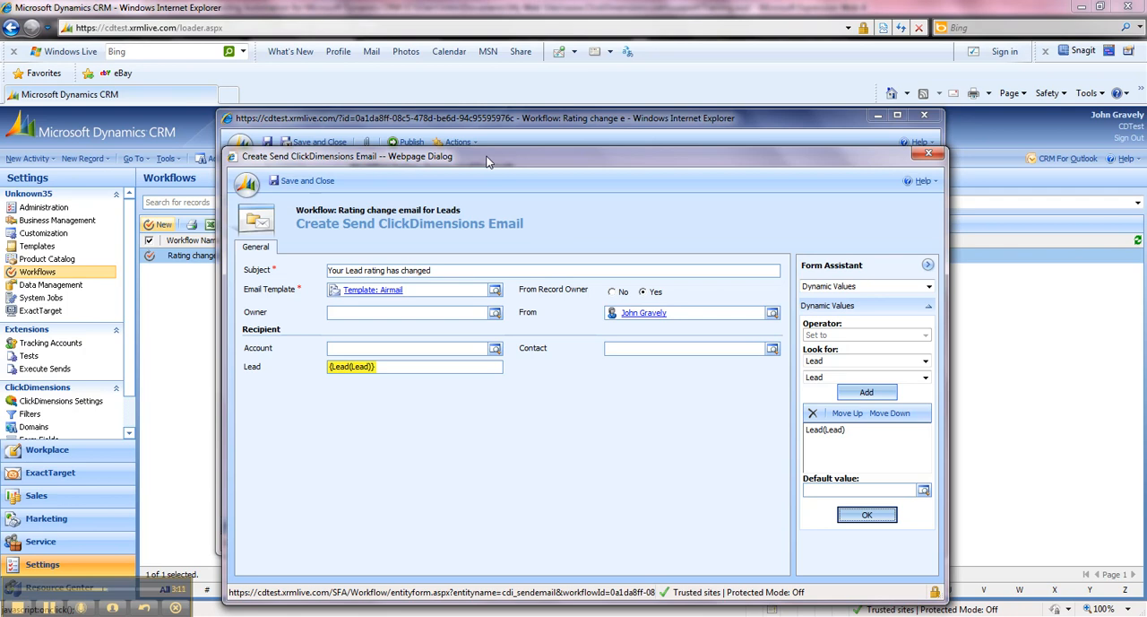
# Save and close the email properties and the workflow.
pyautogui.click(355, 224)
pyautogui.click(301, 181)
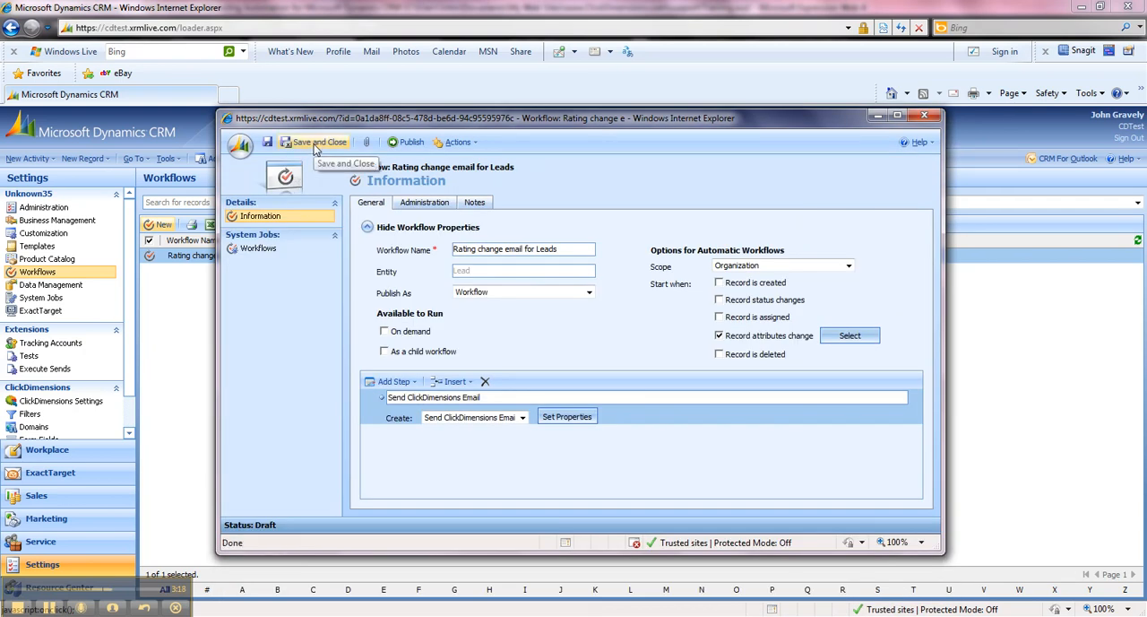
pyautogui.click(312, 142)
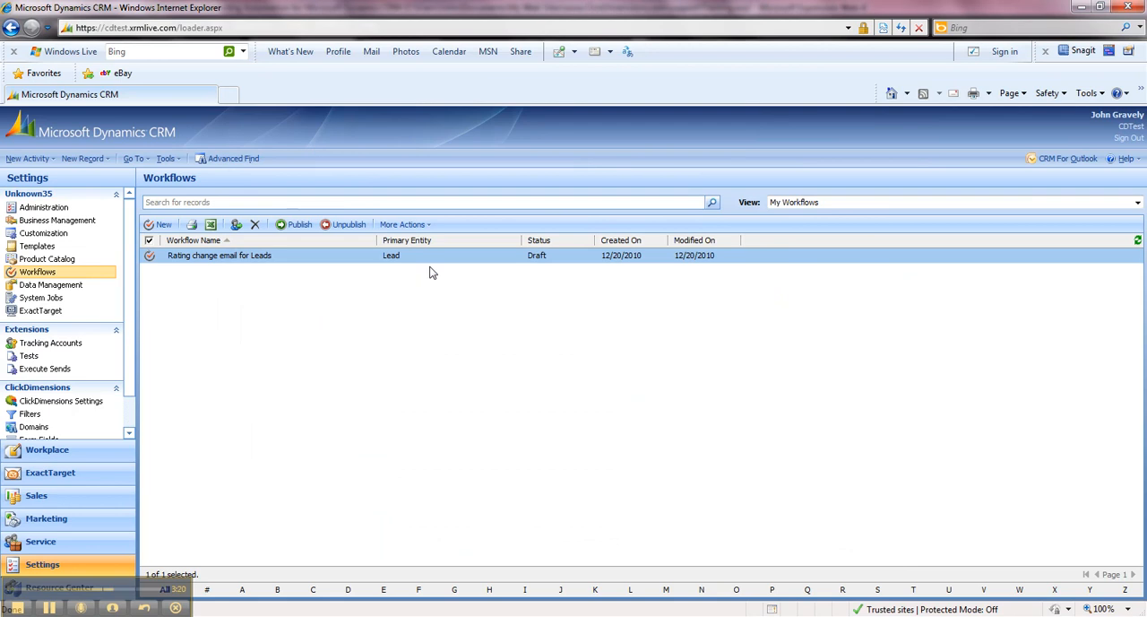
# Publish the selected "Rating change email for Leads" workflow and accept the publish confirmation.
pyautogui.click(298, 226)
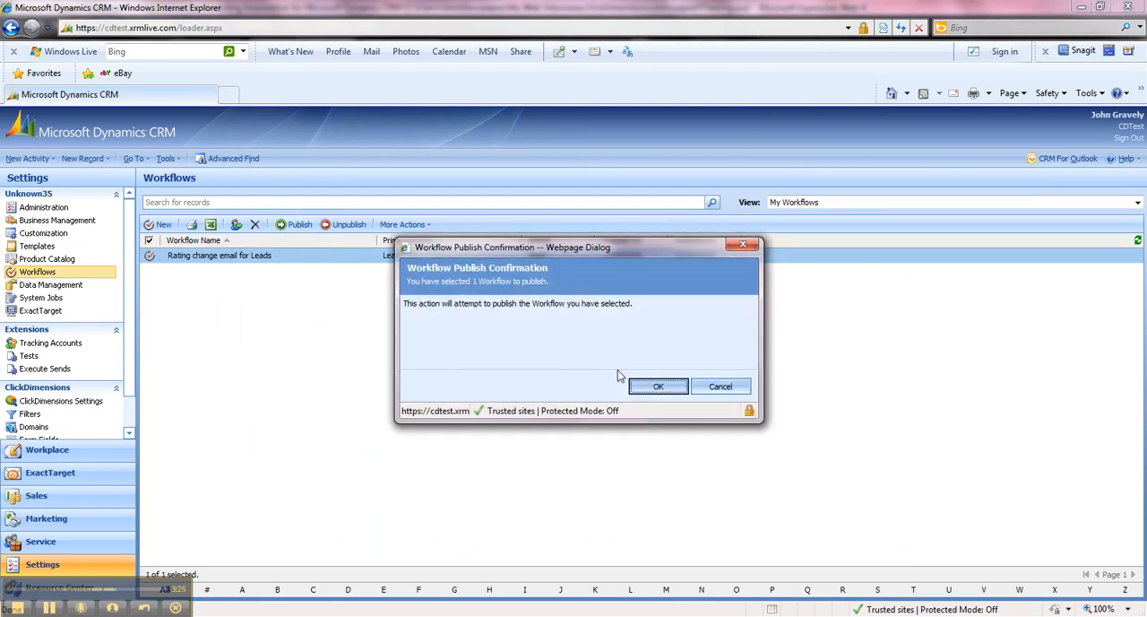
pyautogui.click(640, 387)
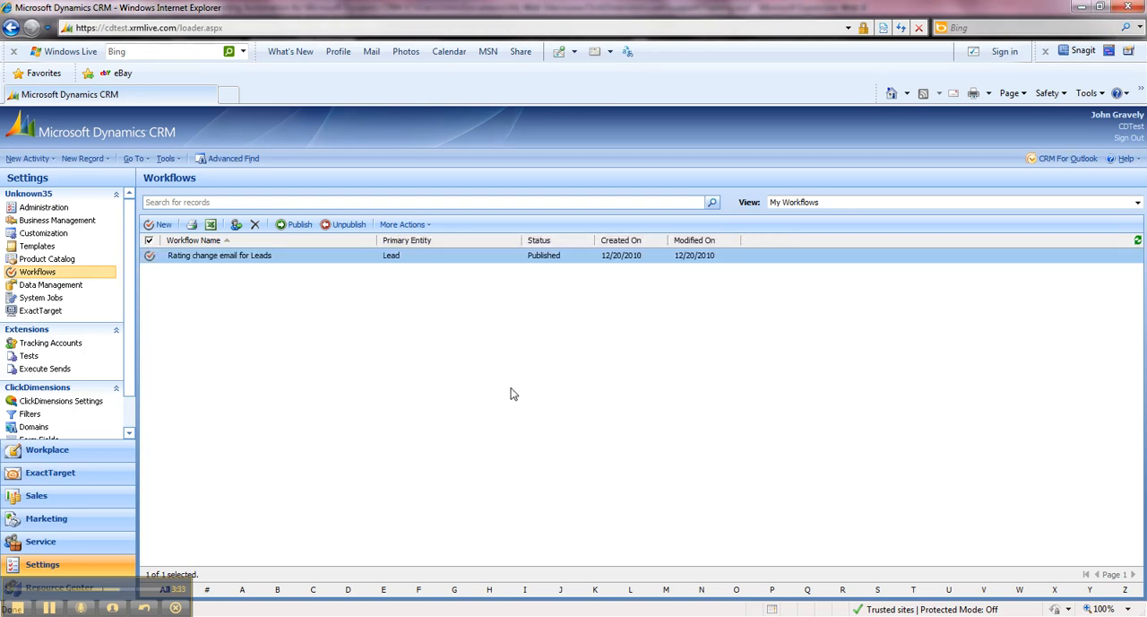
# Open the MessageGears lead, fifth in the Marketing area's My Open Leads list, and view its workflow jobs.
pyautogui.click(80, 525)
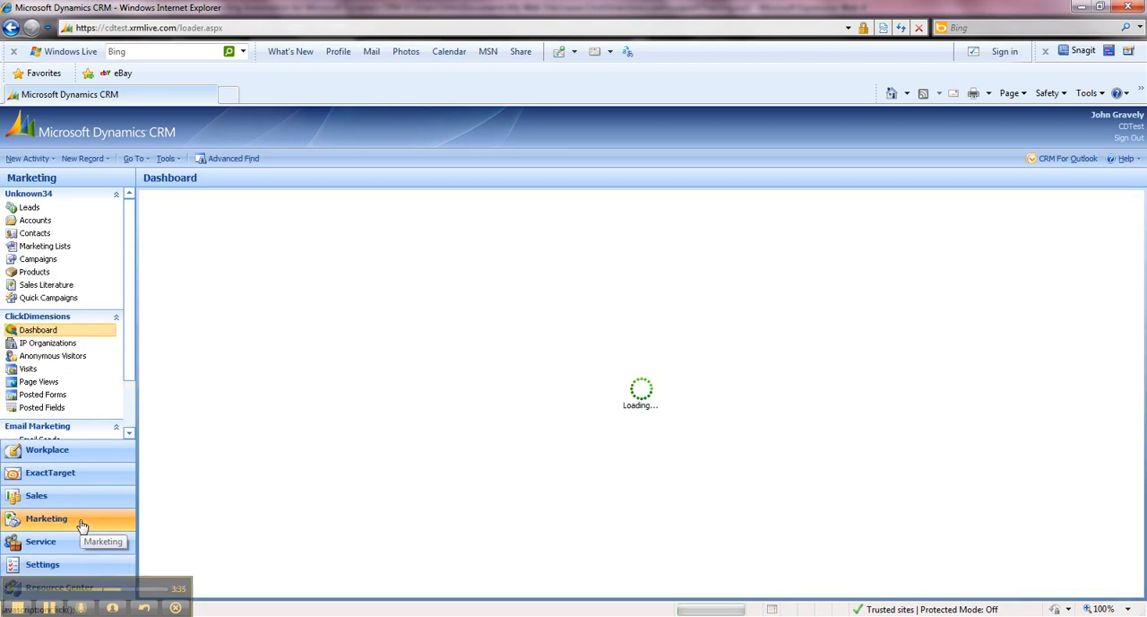
pyautogui.click(34, 212)
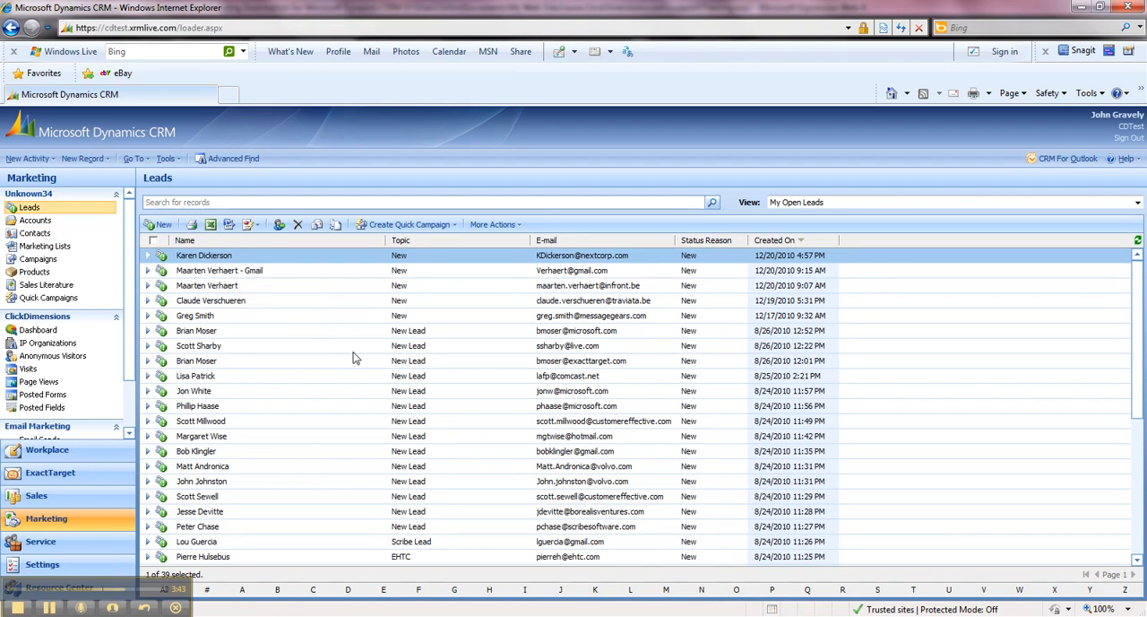
pyautogui.click(261, 315)
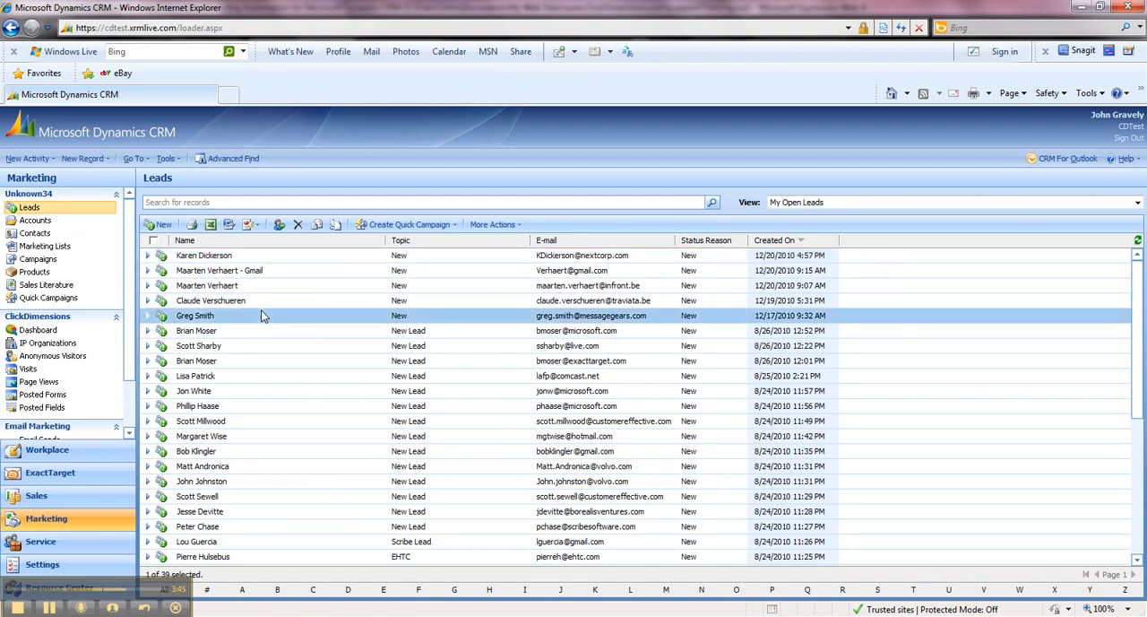
pyautogui.doubleClick(262, 316)
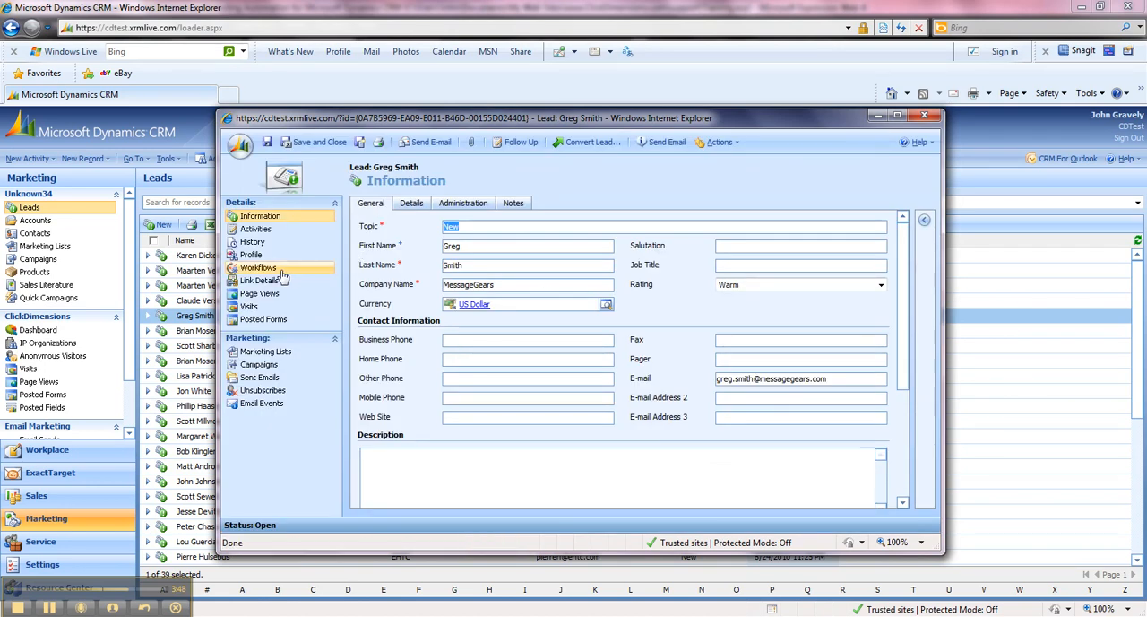
pyautogui.click(278, 274)
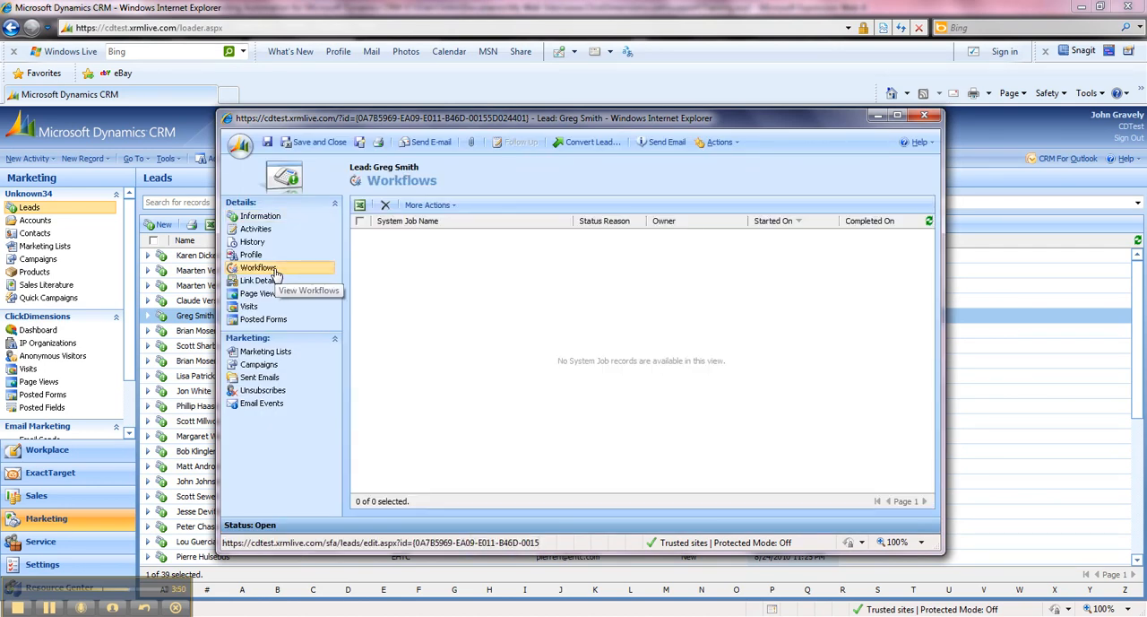
# Set the Rating in the lead's general information to Hot and save the record.
pyautogui.click(269, 219)
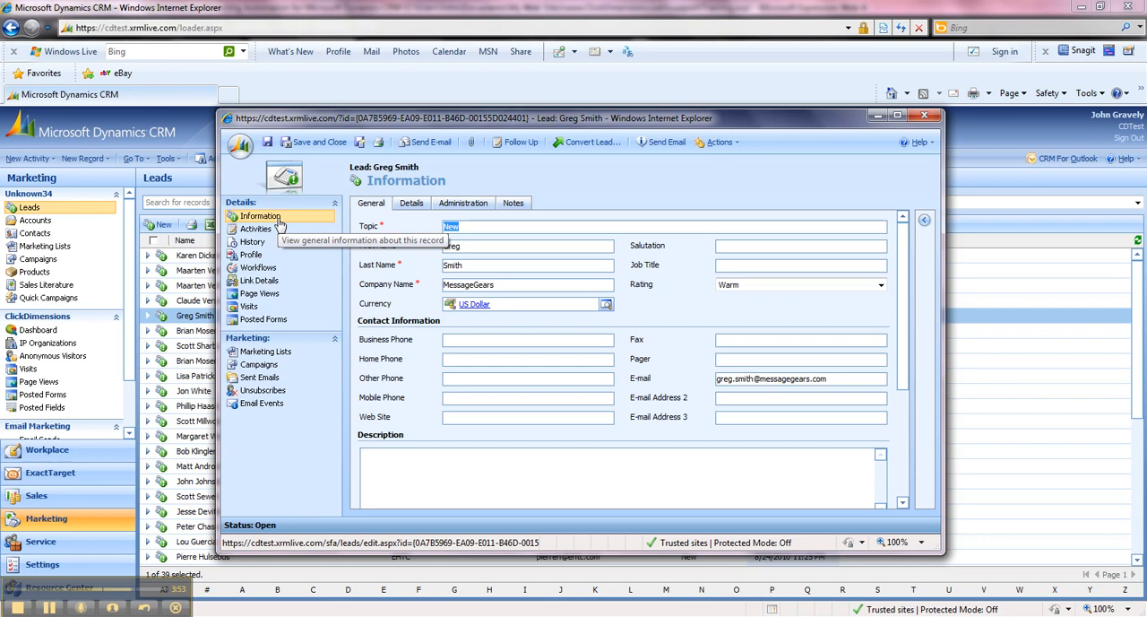
pyautogui.click(755, 286)
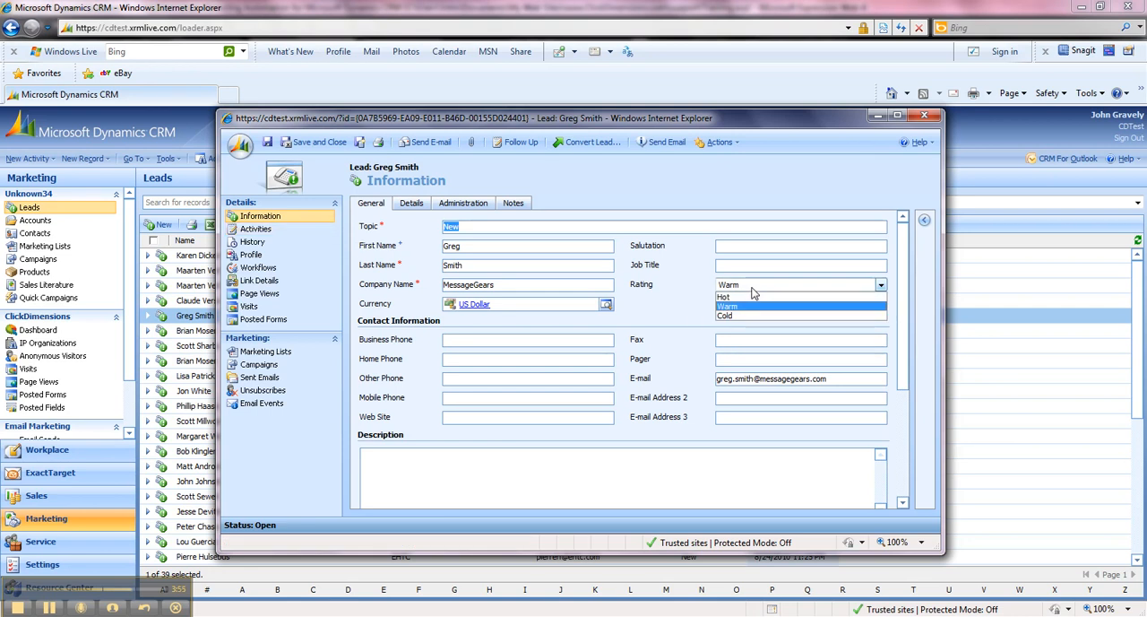
pyautogui.click(734, 298)
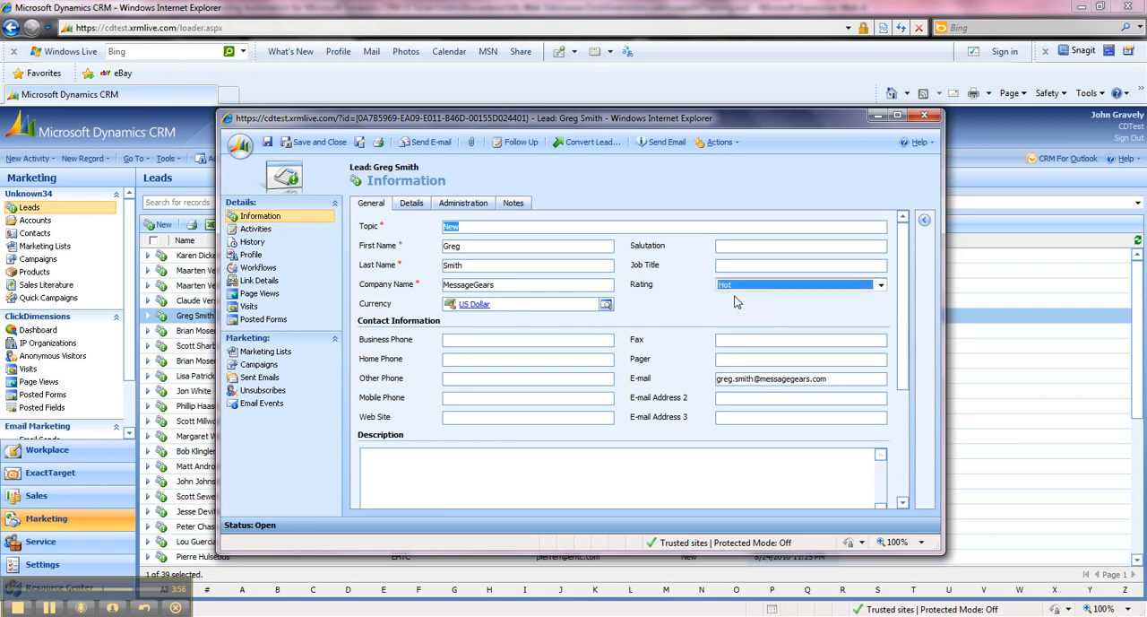
pyautogui.click(268, 145)
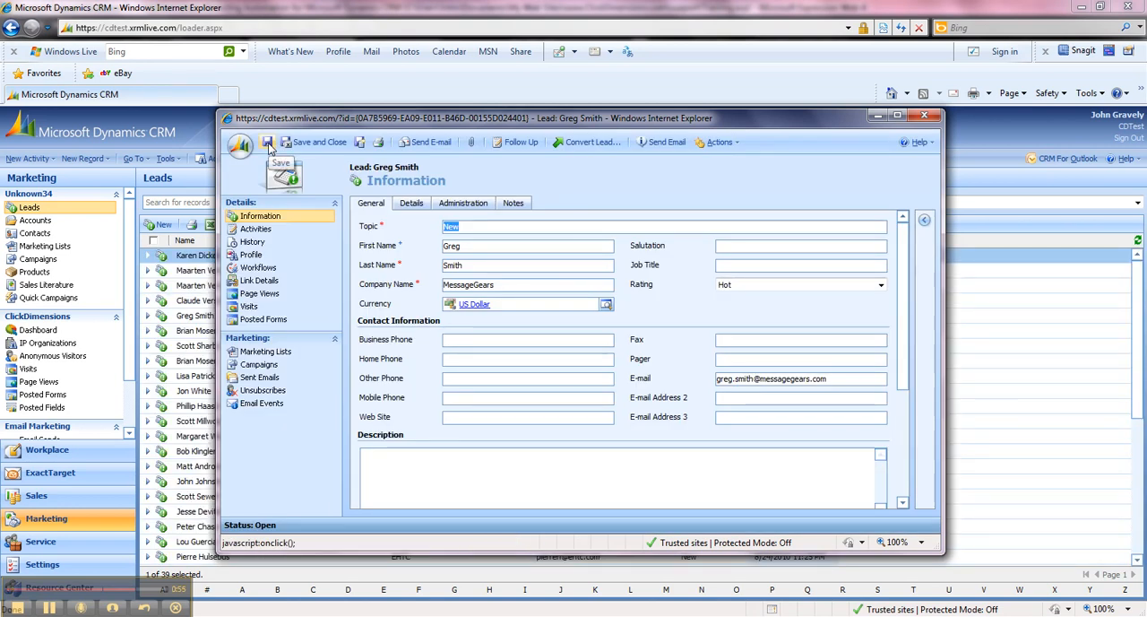
# Refresh the lead's workflow jobs, inspect the details of the "Rating change email for Leads" job, and close them.
pyautogui.click(286, 271)
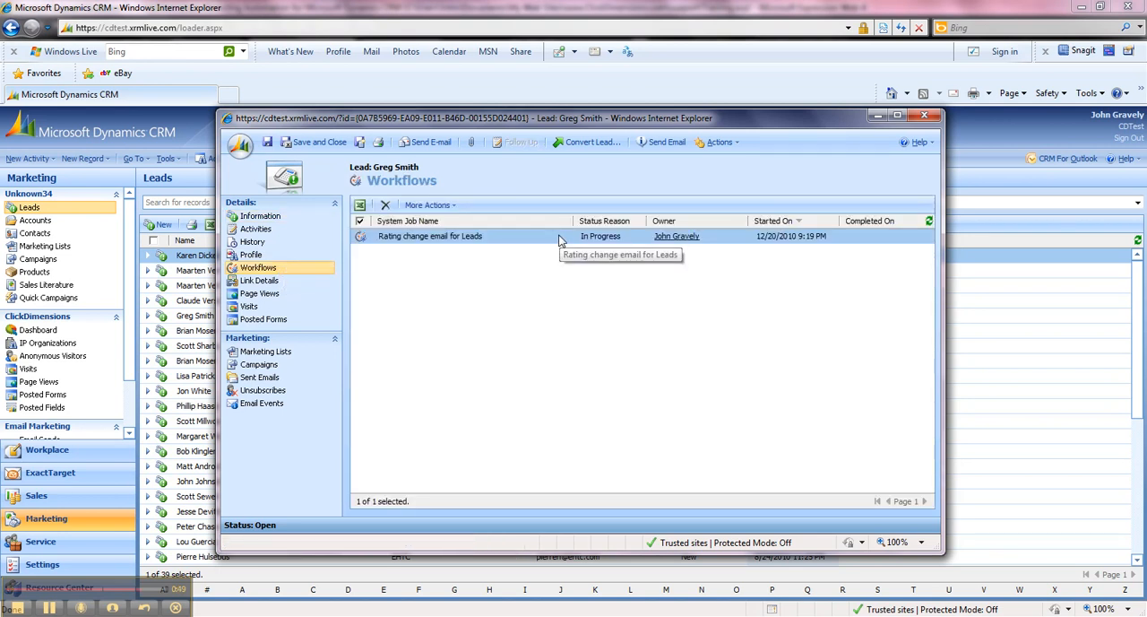
pyautogui.click(929, 222)
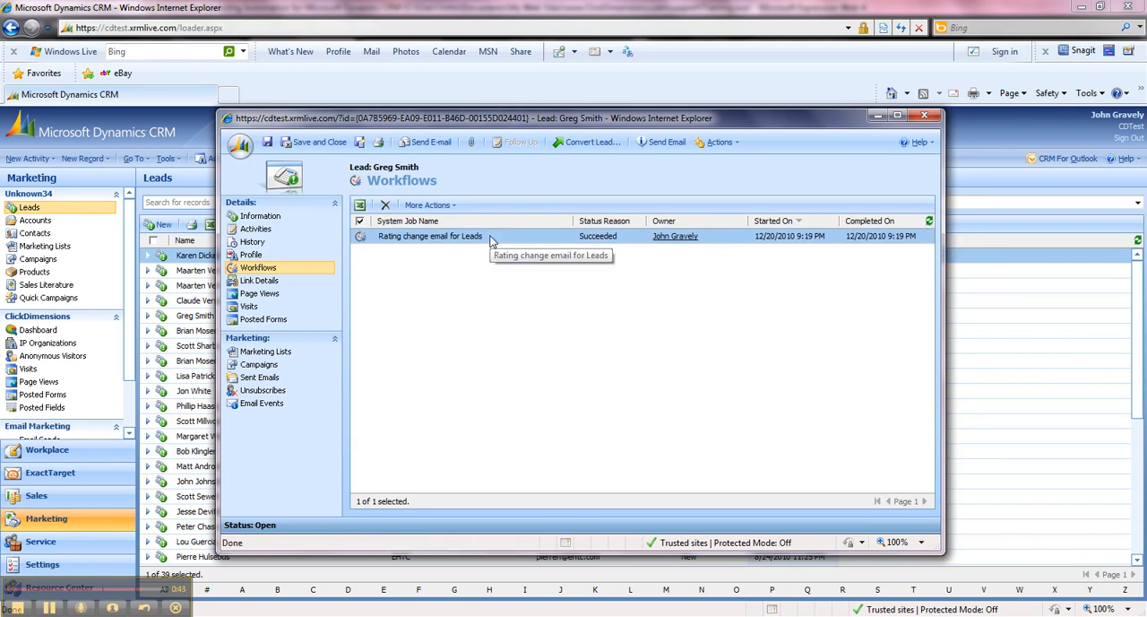
pyautogui.doubleClick(490, 238)
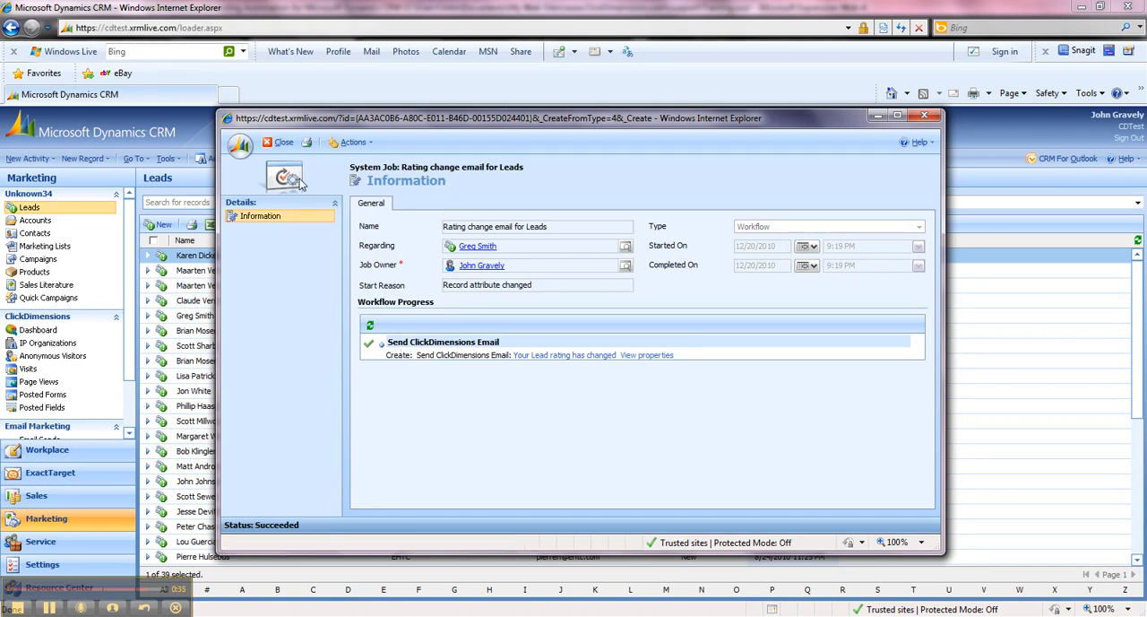
pyautogui.click(279, 142)
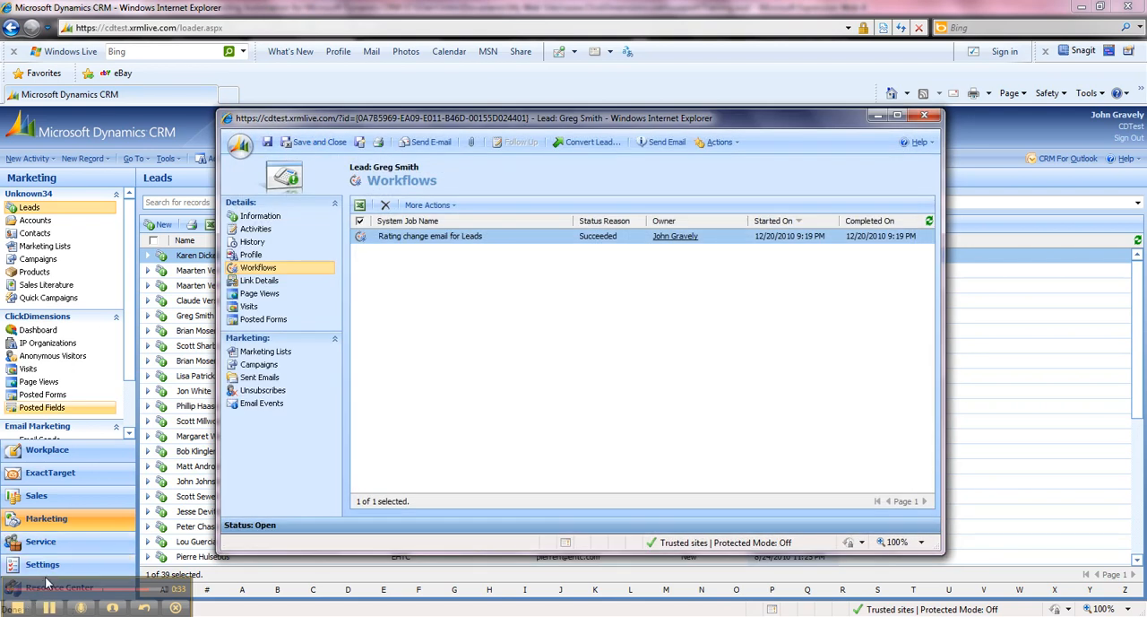